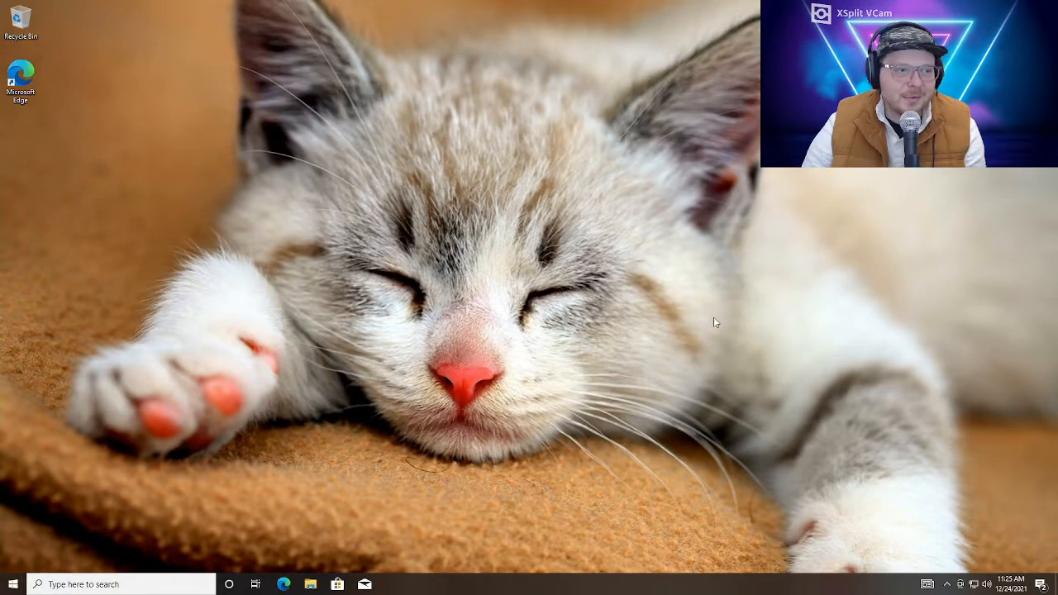
Enable the Hyper-V feature in Windows Features and restart the PC to finish installing it
{"action": "left_click", "coordinate": [102, 585]}
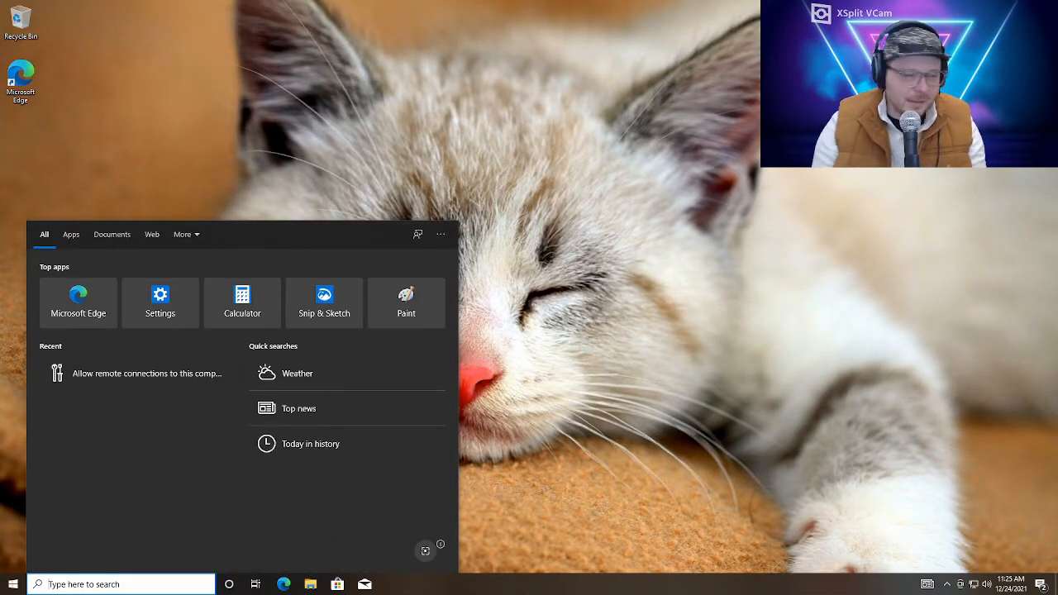
{"action": "type", "text": "turn wi"}
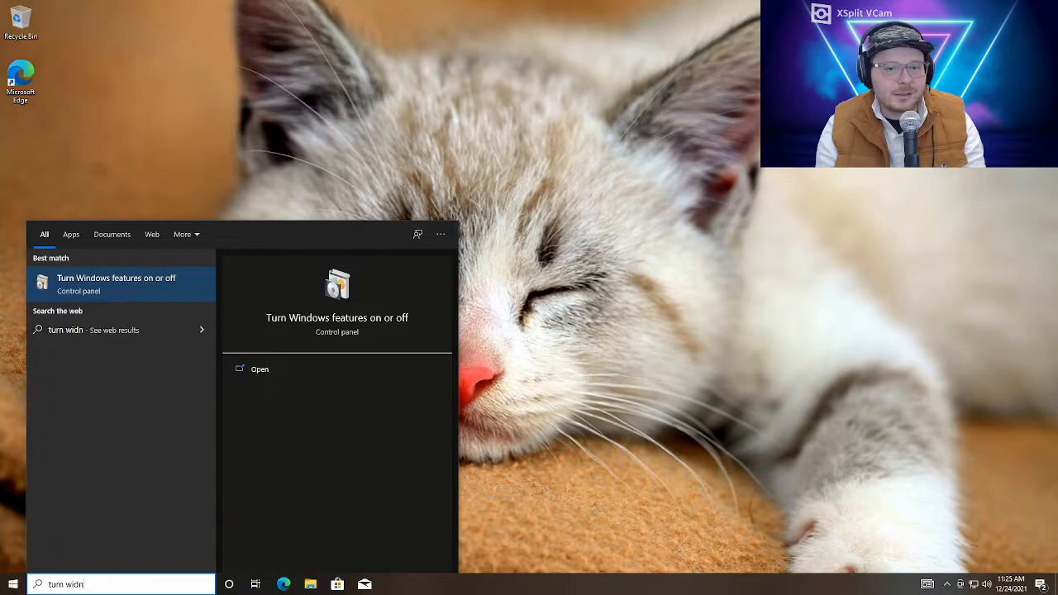
{"action": "type", "text": "ndows"}
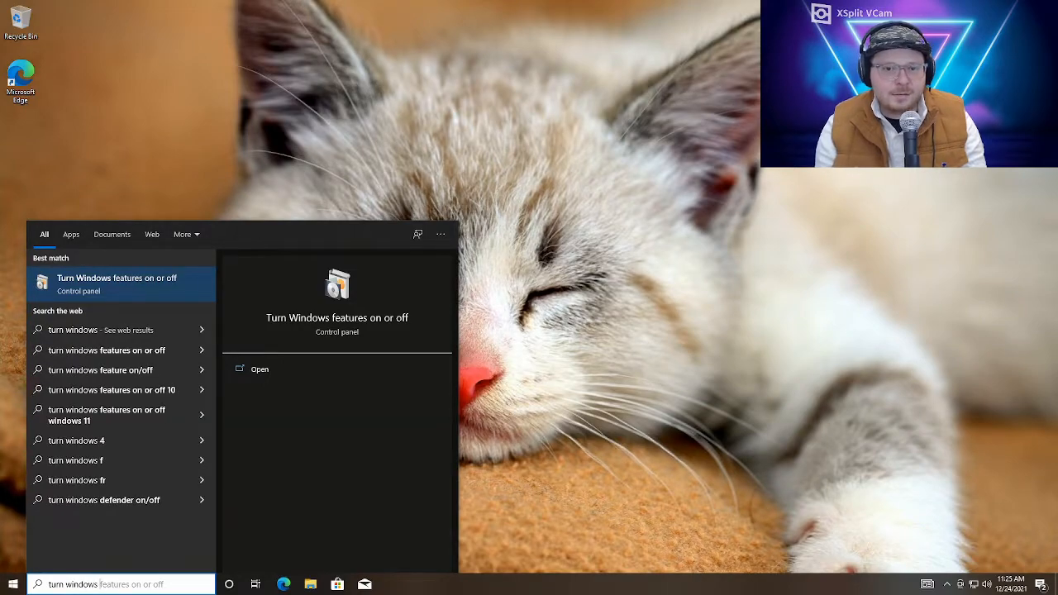
{"action": "key", "text": "Return"}
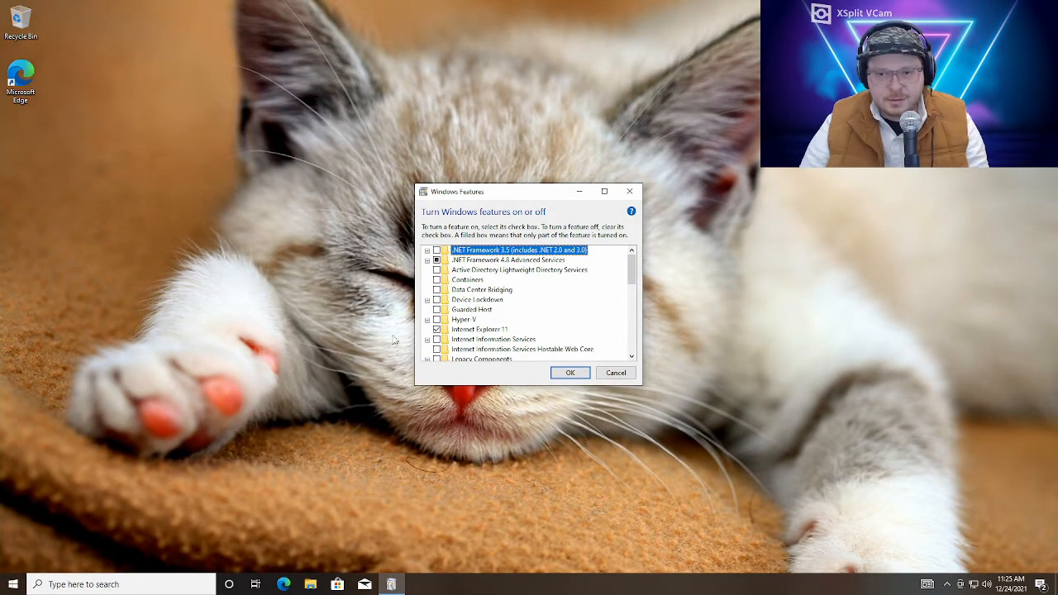
{"action": "left_click", "coordinate": [438, 321]}
{"action": "left_click", "coordinate": [569, 374]}
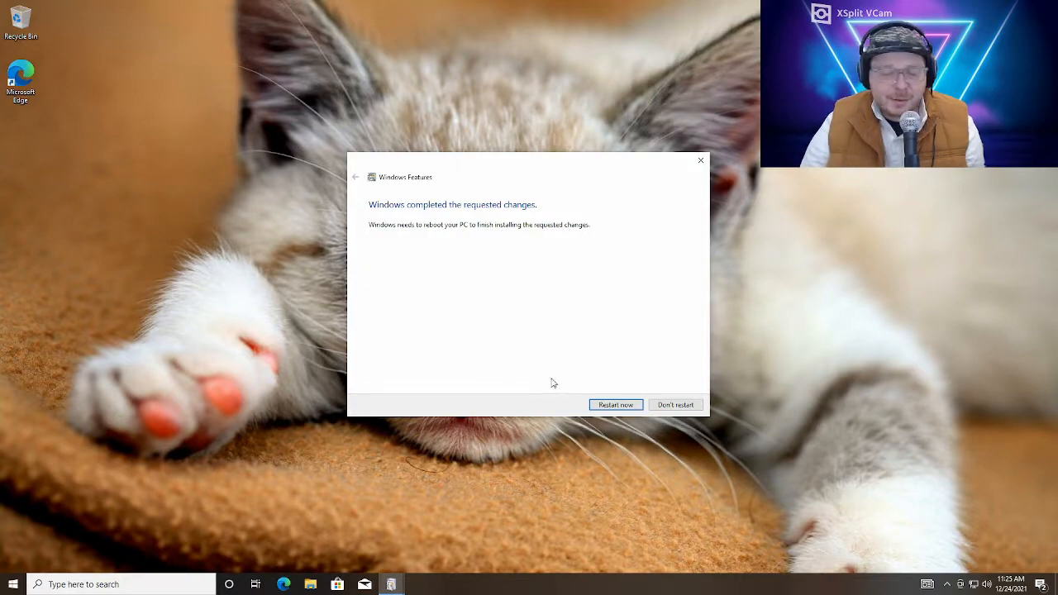
{"action": "left_click", "coordinate": [616, 405]}
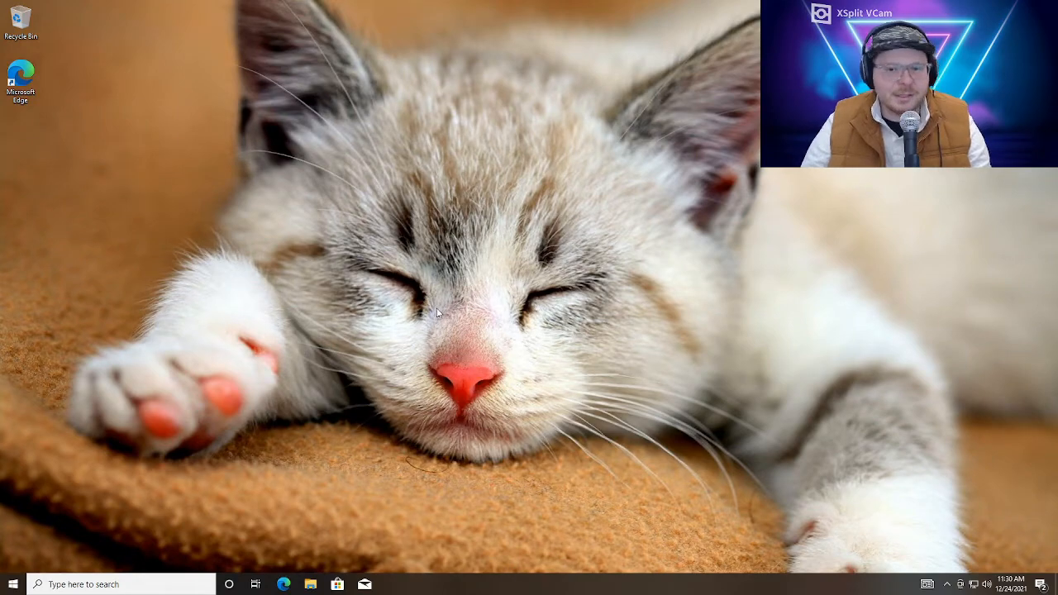
Search Windows for Hyper-V Manager and open it
{"action": "left_click", "coordinate": [165, 585]}
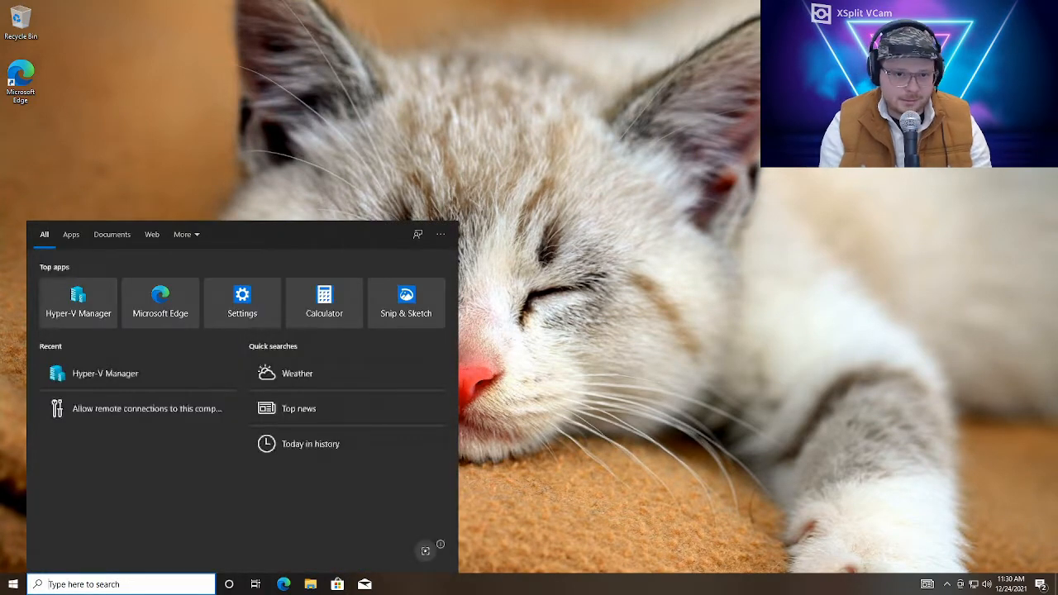
{"action": "type", "text": "hyp"}
{"action": "key", "text": "Return"}
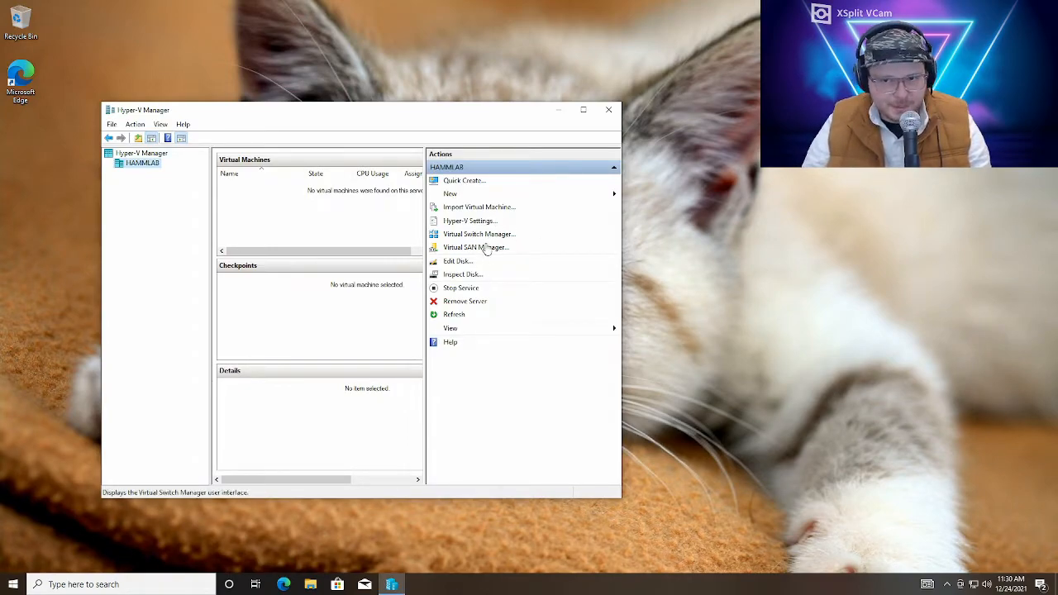
Create an external virtual switch named External on the Intel Ethernet adapter and accept the networking changes
{"action": "left_click", "coordinate": [503, 234]}
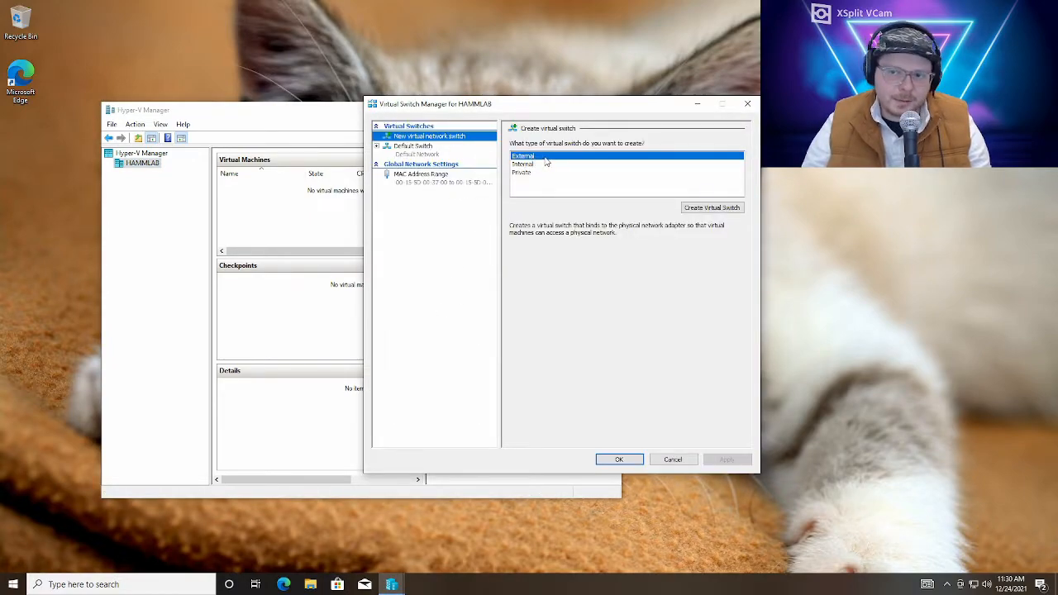
{"action": "left_click", "coordinate": [718, 208]}
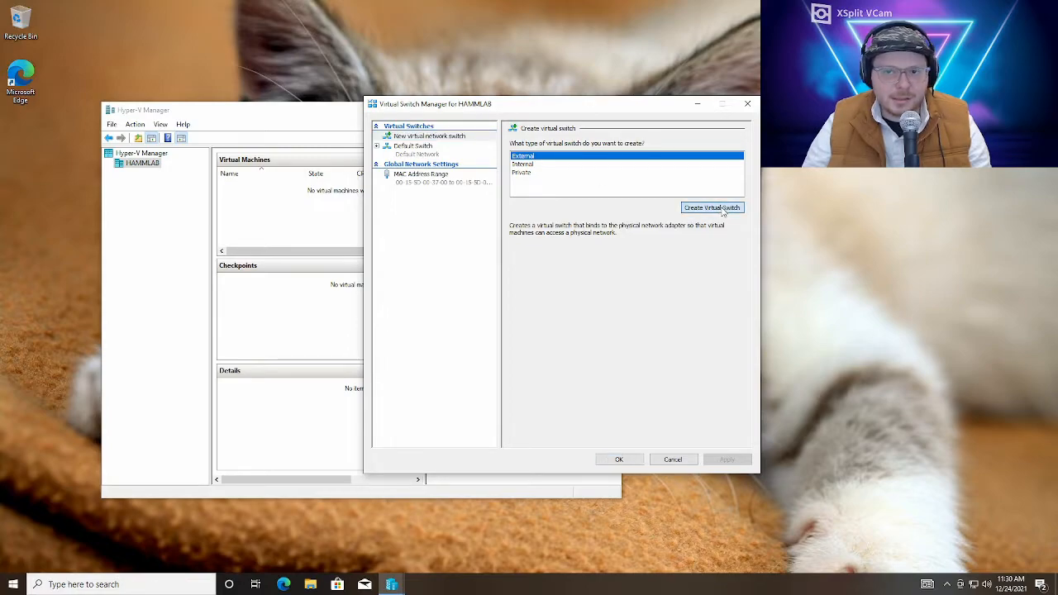
{"action": "left_click_drag", "start_coordinate": [574, 157], "coordinate": [404, 151]}
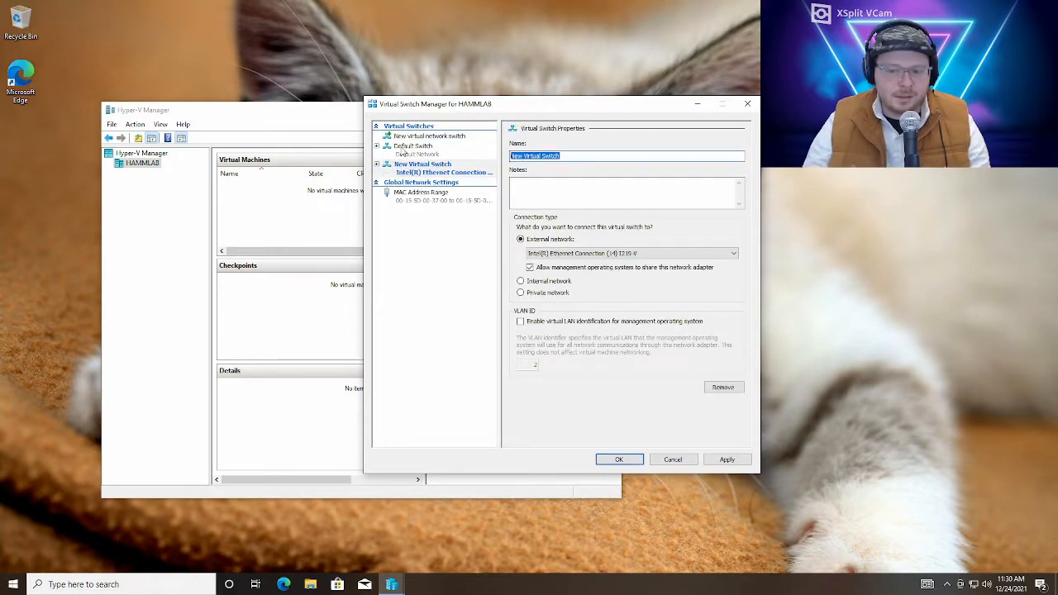
{"action": "key", "text": "BackSpace"}
{"action": "type", "text": "External"}
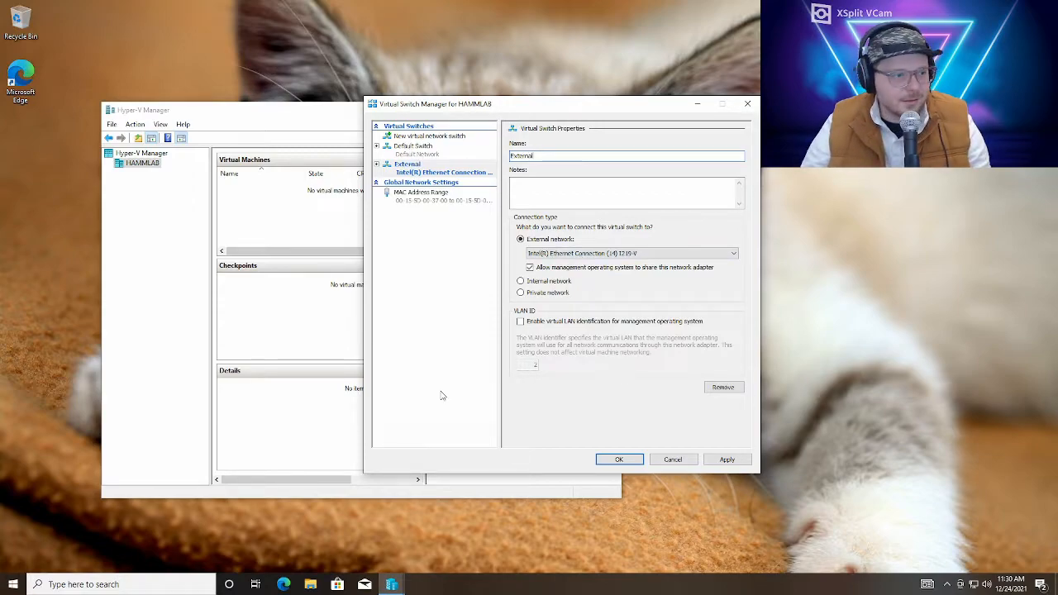
{"action": "left_click", "coordinate": [600, 461]}
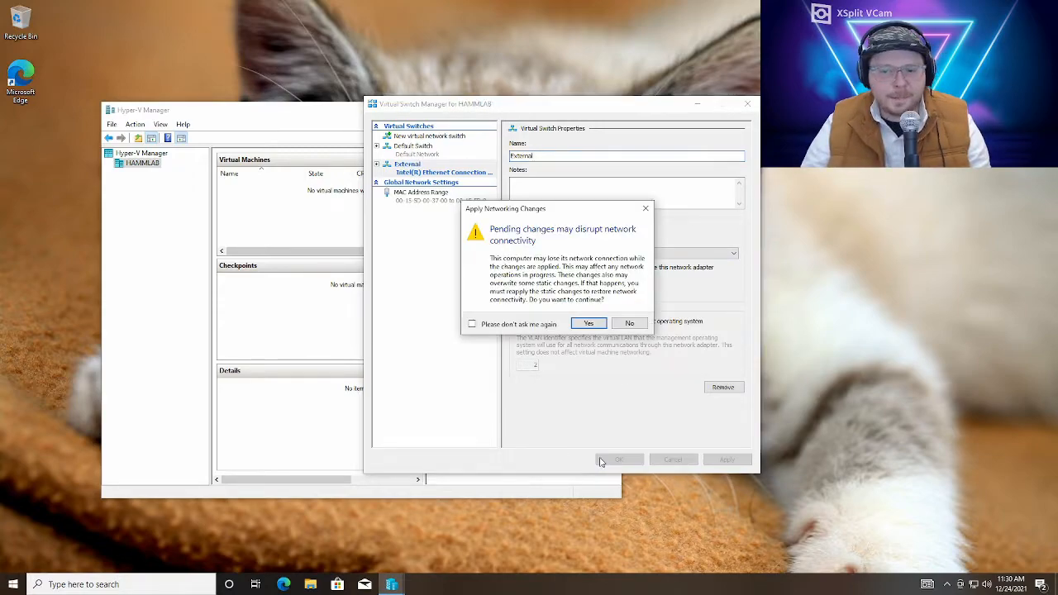
{"action": "left_click", "coordinate": [583, 325]}
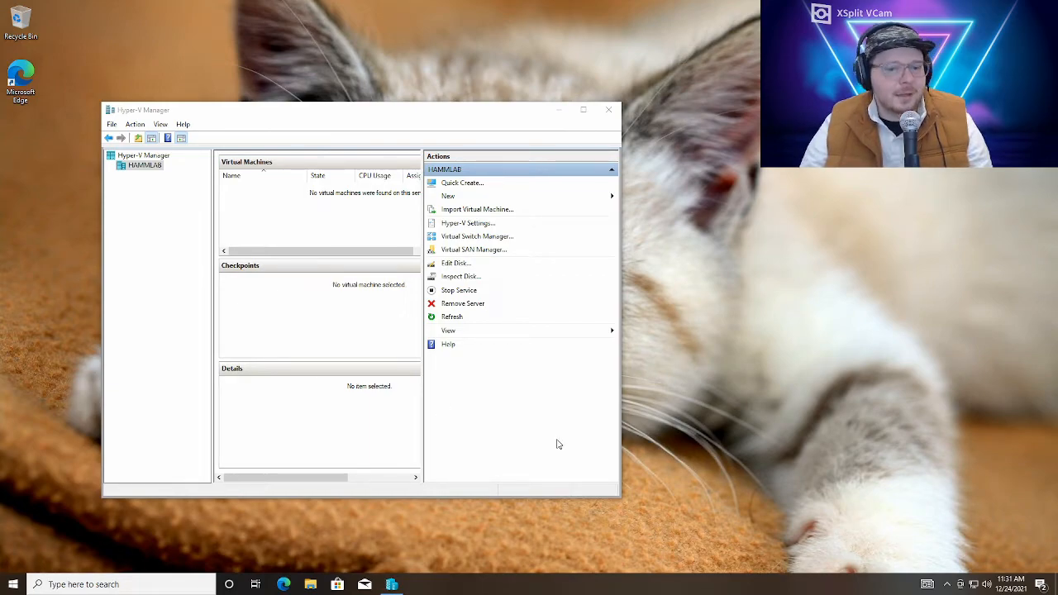
Switch to Microsoft Edge and open the Evaluation Center page at microsoft.com/en-us/evalcenter/evaluate-lab-kit
{"action": "left_click", "coordinate": [285, 585]}
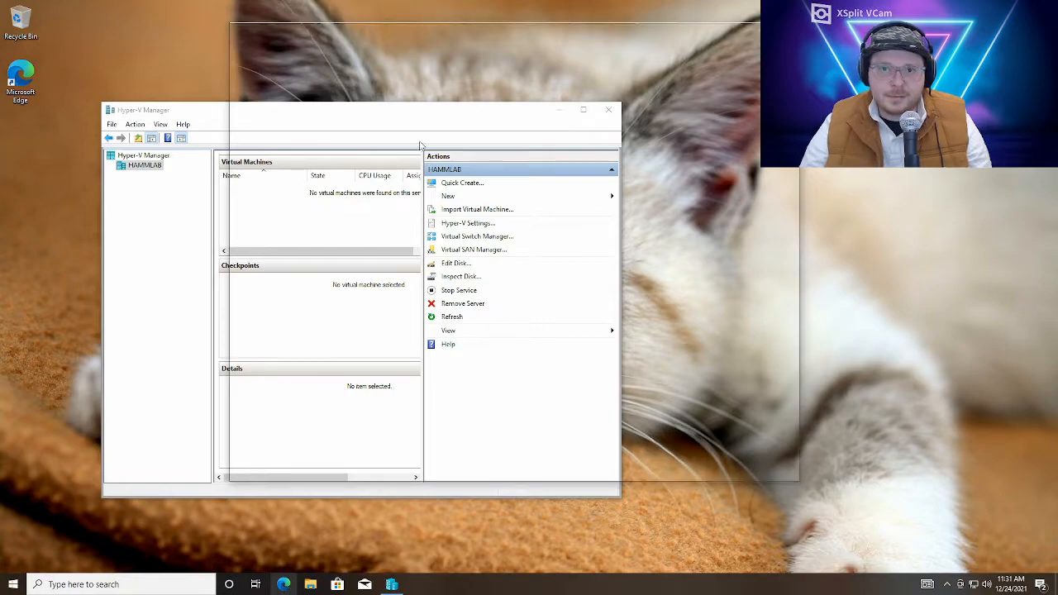
{"action": "left_click", "coordinate": [414, 58]}
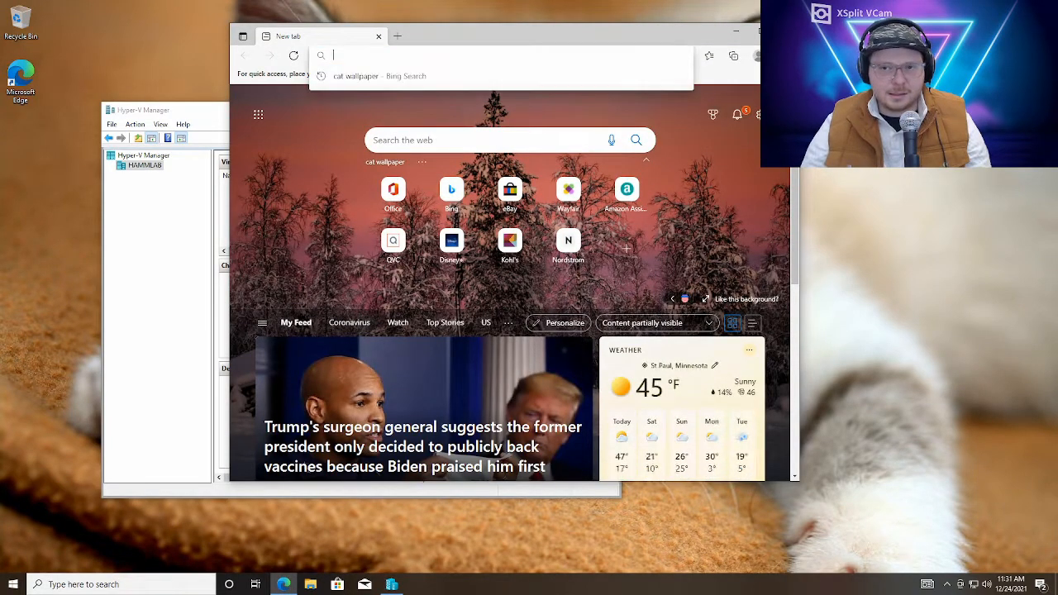
{"action": "type", "text": "https://www.microsoft.com/en-us/evalcenter/evaluate-lab-kit"}
{"action": "key", "text": "Return"}
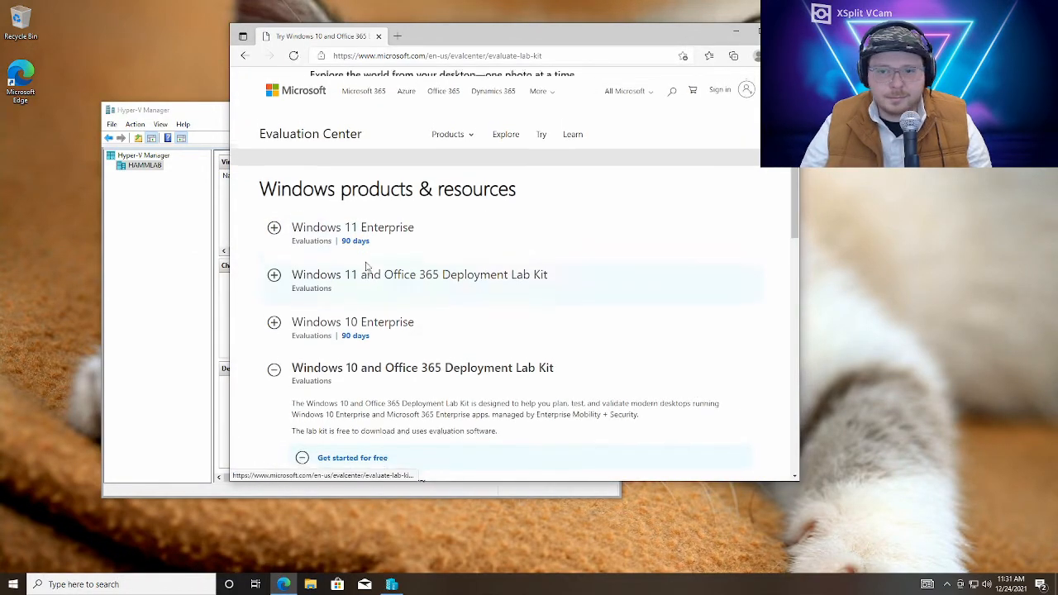
Proceed with the ZIP version of the Windows 10 and Office 365 Deployment Lab Kit, dismissing the site survey
{"action": "scroll", "coordinate": [348, 274], "scroll_direction": "down", "scroll_amount": 2}
{"action": "scroll", "coordinate": [405, 263], "scroll_direction": "up", "scroll_amount": 1}
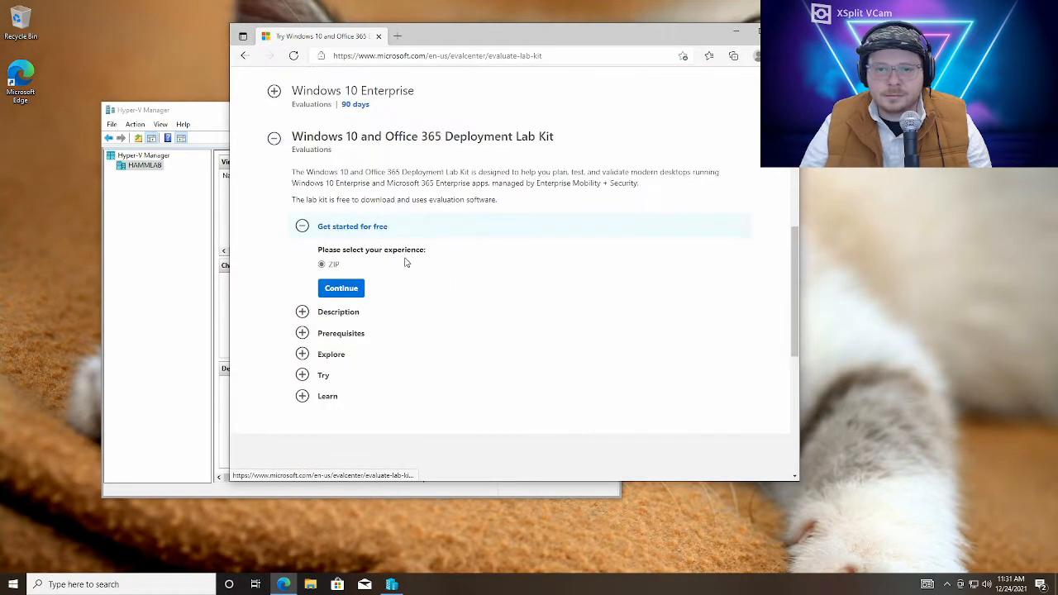
{"action": "left_click", "coordinate": [344, 287]}
{"action": "left_click", "coordinate": [603, 179]}
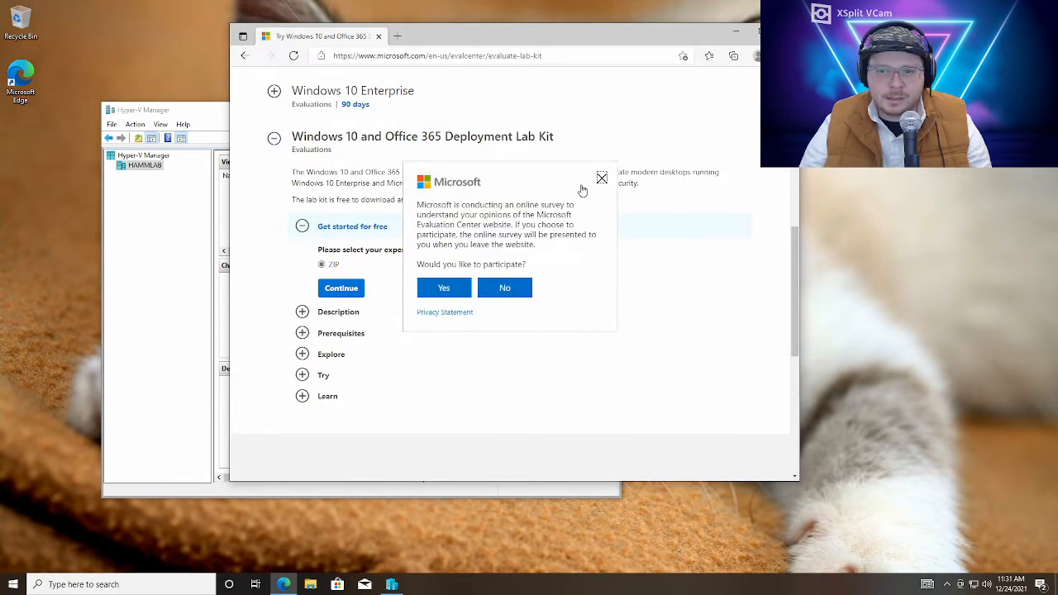
{"action": "left_click", "coordinate": [341, 289]}
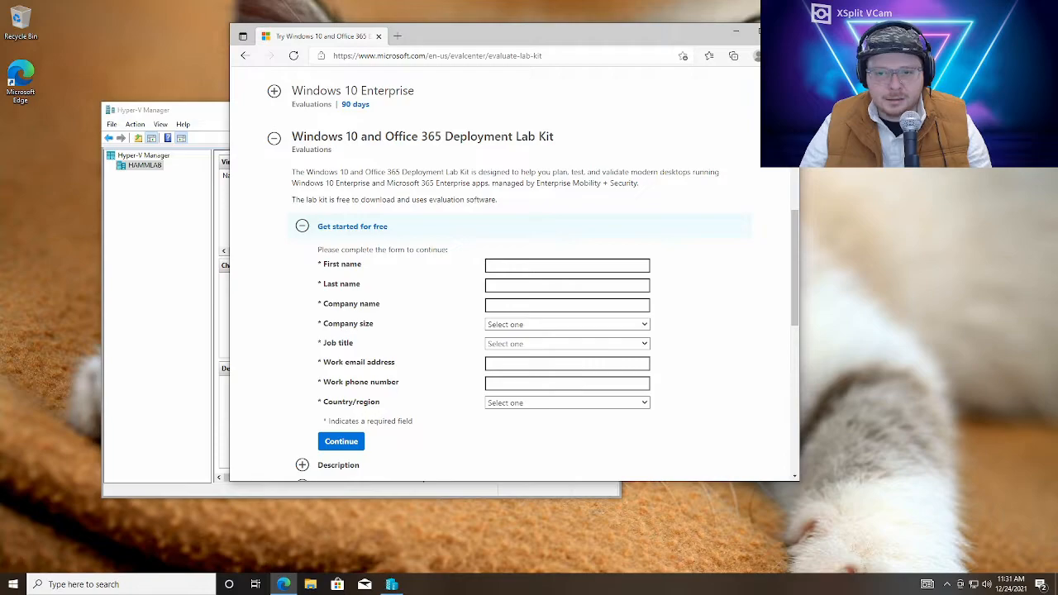
Fill in the registration form with placeholder details, submit it to download Win10_21H1_Labs.zip, and dismiss the multiple-file download request
{"action": "type", "text": "kaskljdhjks"}
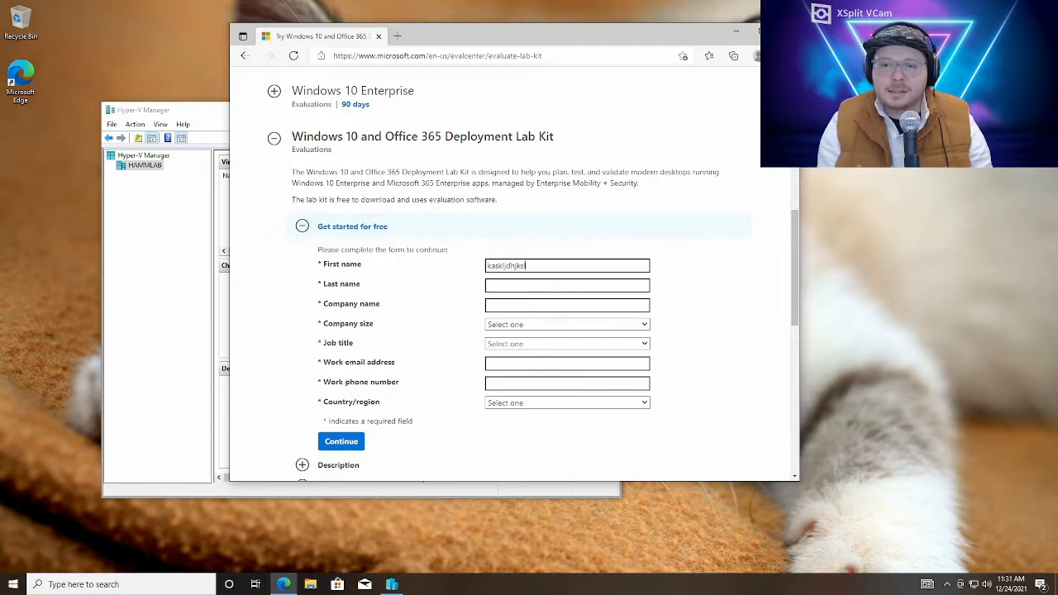
{"action": "key", "text": "Tab"}
{"action": "type", "text": "asdfasdfasd"}
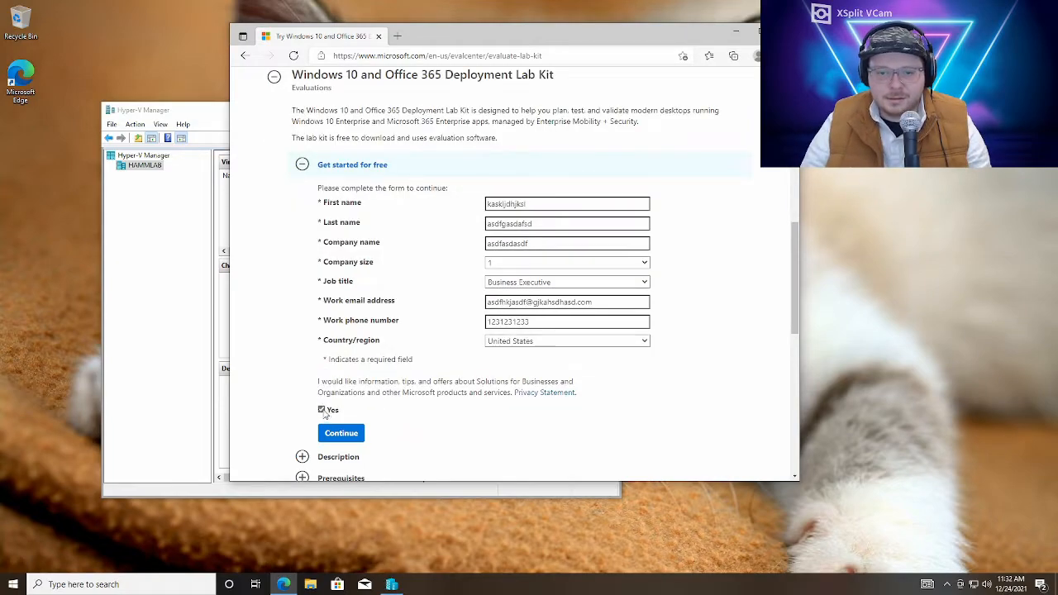
{"action": "left_click", "coordinate": [340, 432]}
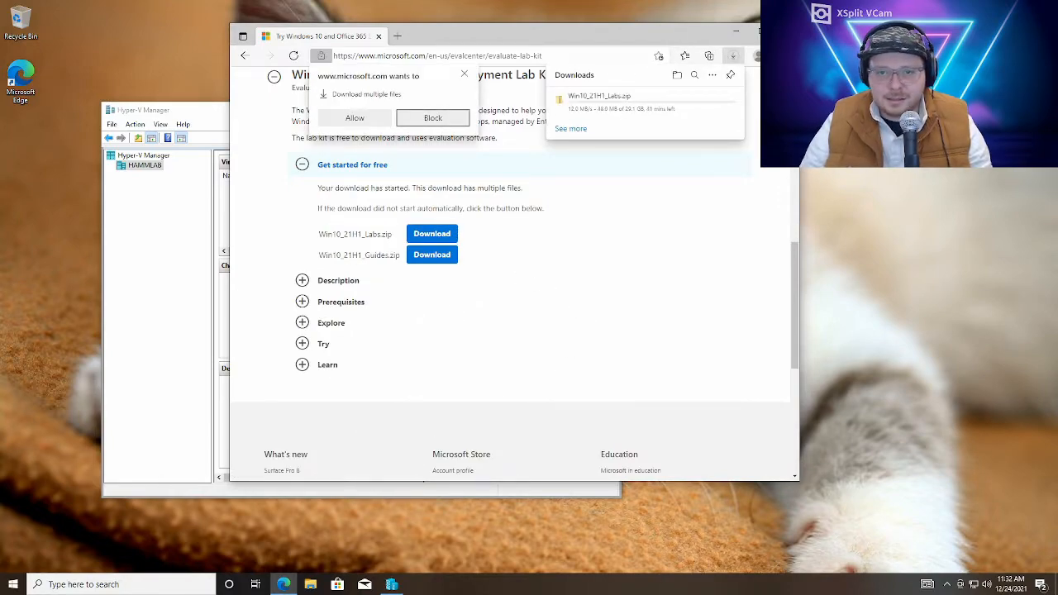
{"action": "scroll", "coordinate": [435, 259], "scroll_direction": "up", "scroll_amount": 1}
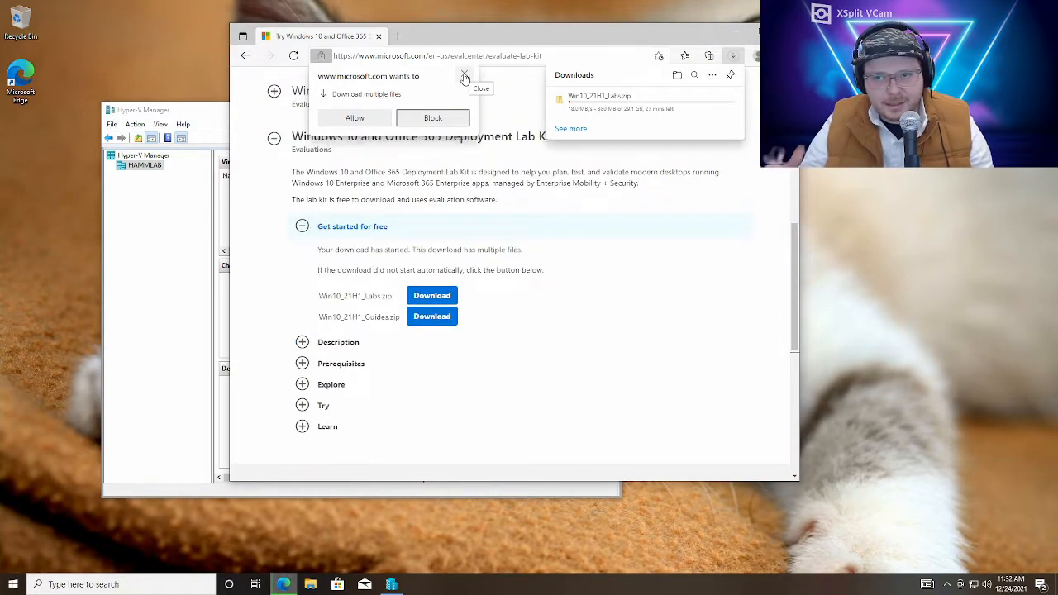
{"action": "left_click", "coordinate": [465, 77]}
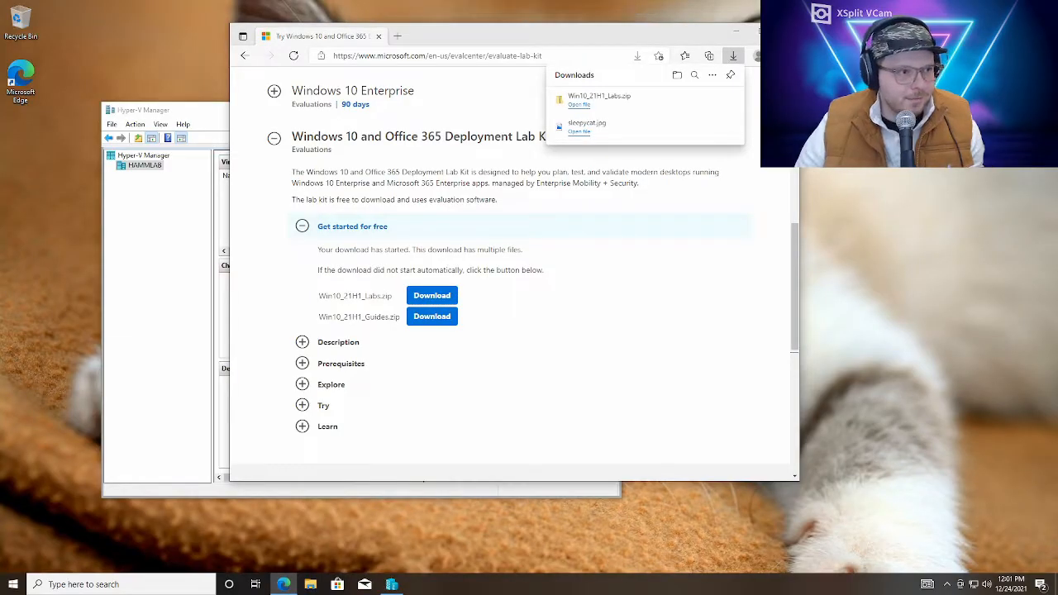
Extract the downloaded Win10_21H1_Labs archive to the suggested Win10_21H1_Labs folder in Downloads
{"action": "left_click", "coordinate": [677, 74]}
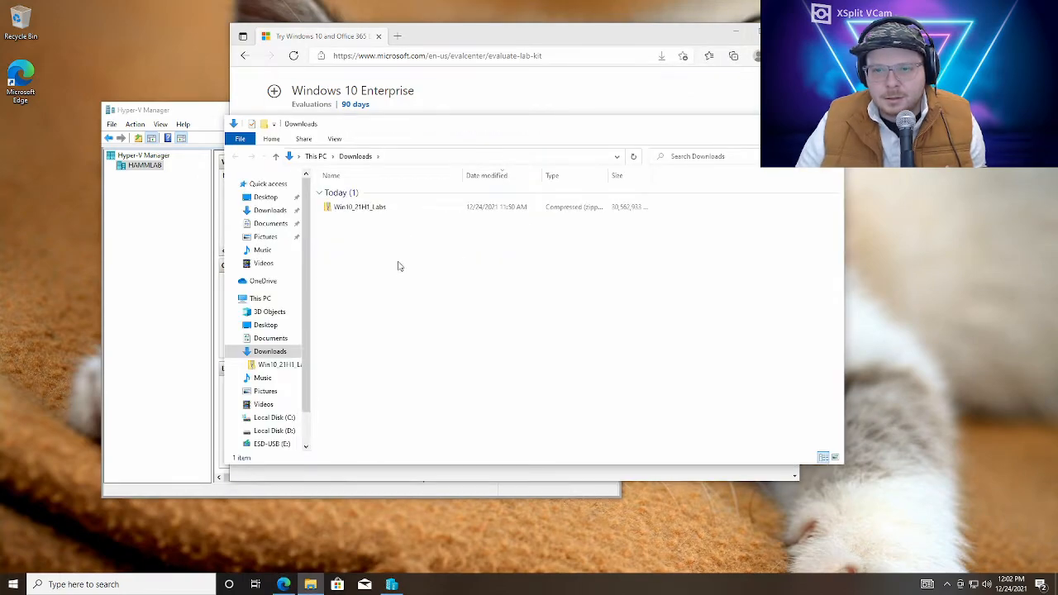
{"action": "left_click", "coordinate": [407, 210]}
{"action": "right_click", "coordinate": [408, 208]}
{"action": "left_click", "coordinate": [475, 246]}
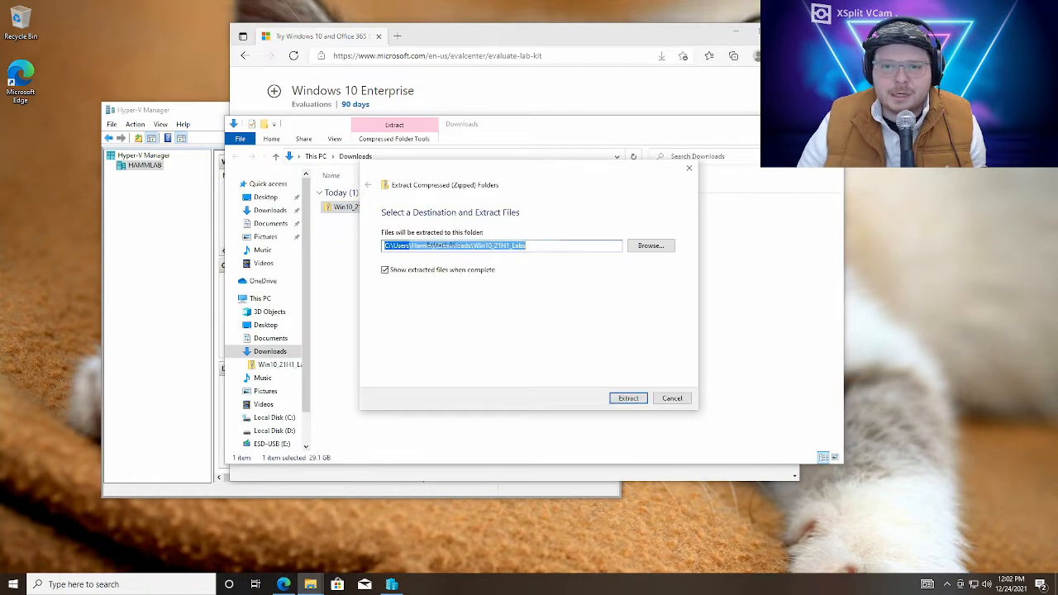
{"action": "left_click", "coordinate": [630, 399]}
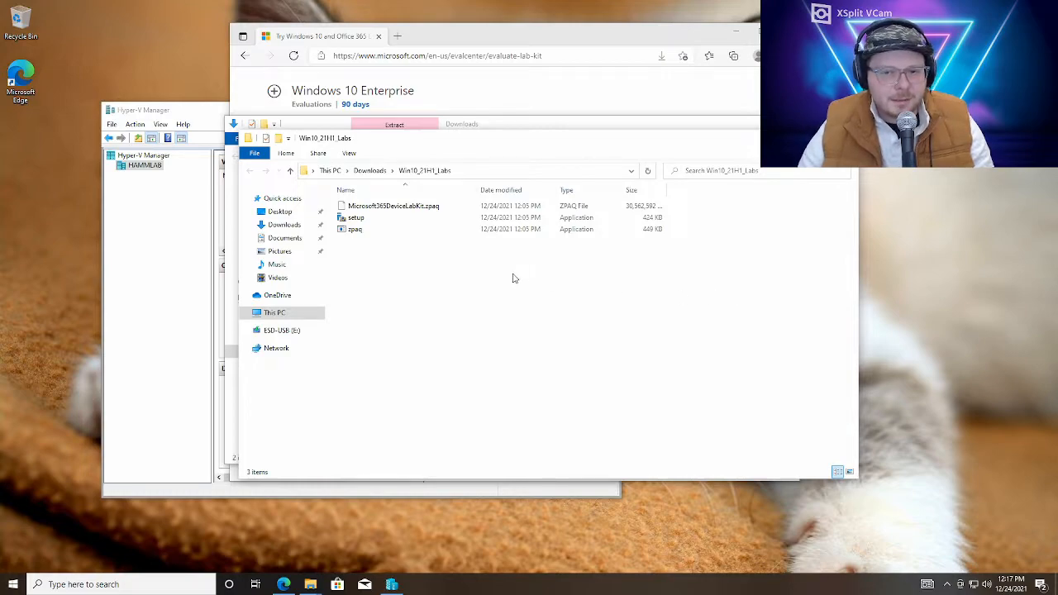
Run the extracted lab kit's setup application as administrator, allowing it through SmartScreen and User Account Control
{"action": "left_click", "coordinate": [390, 219]}
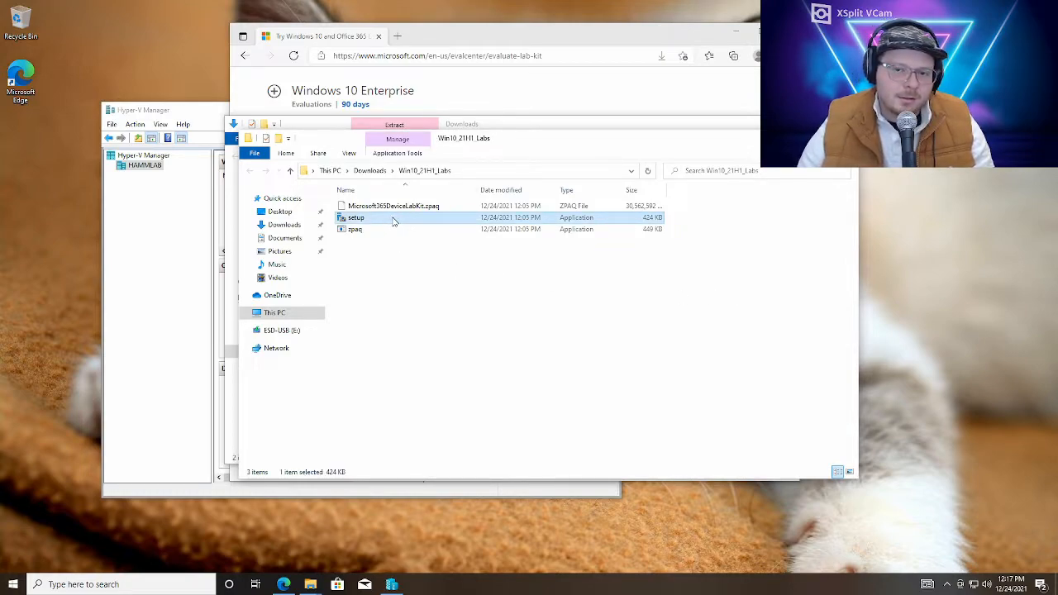
{"action": "right_click", "coordinate": [395, 220]}
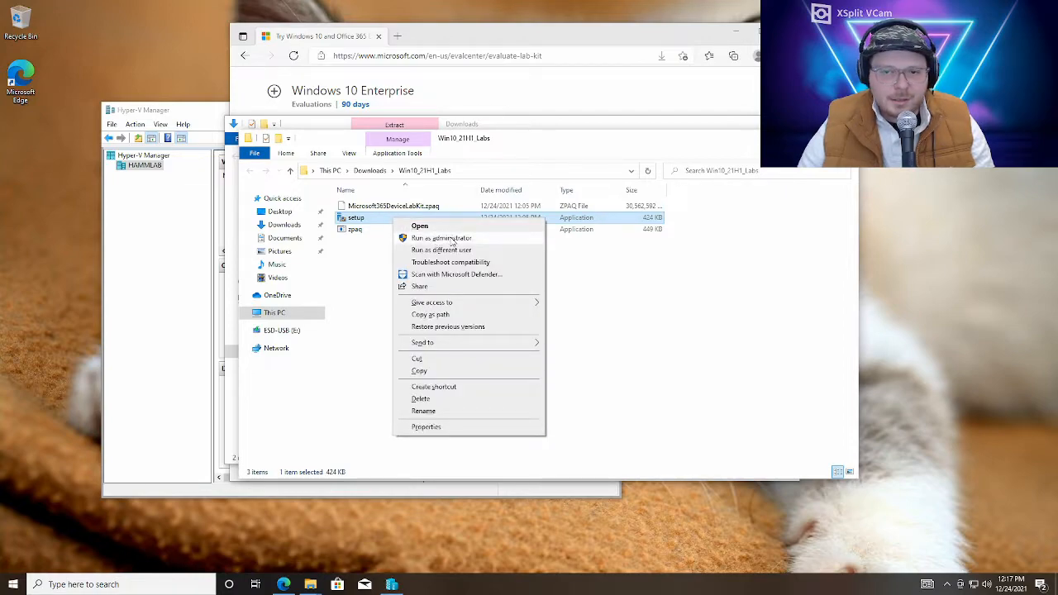
{"action": "left_click", "coordinate": [452, 240]}
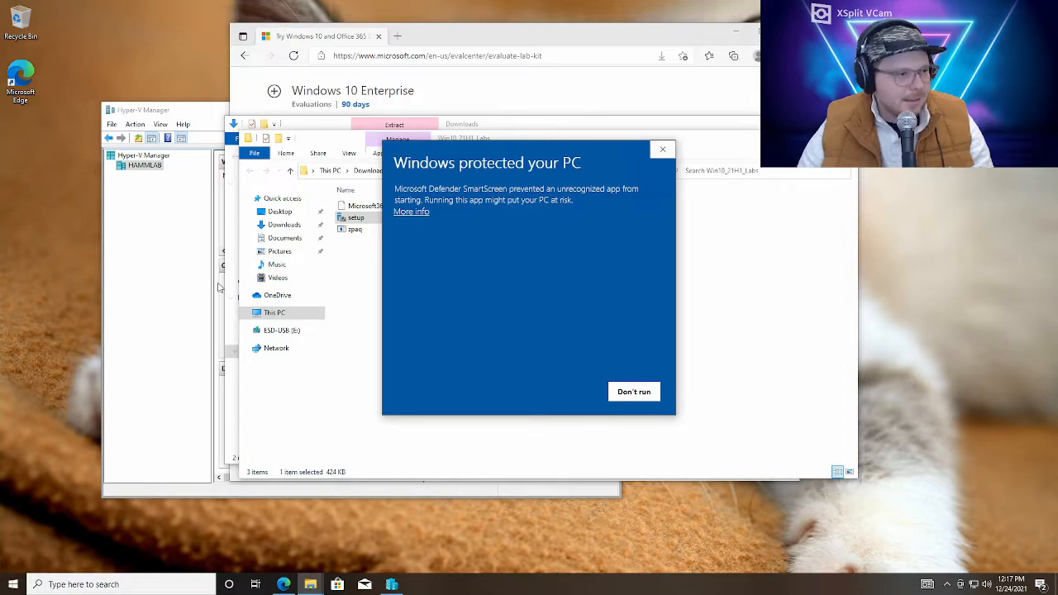
{"action": "left_click", "coordinate": [407, 214]}
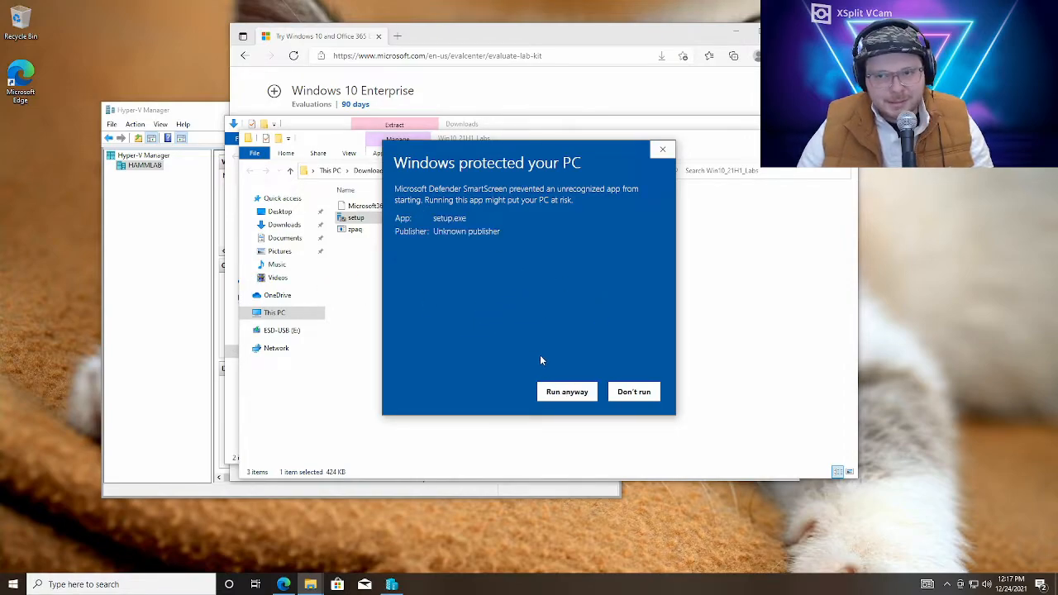
{"action": "left_click", "coordinate": [567, 393]}
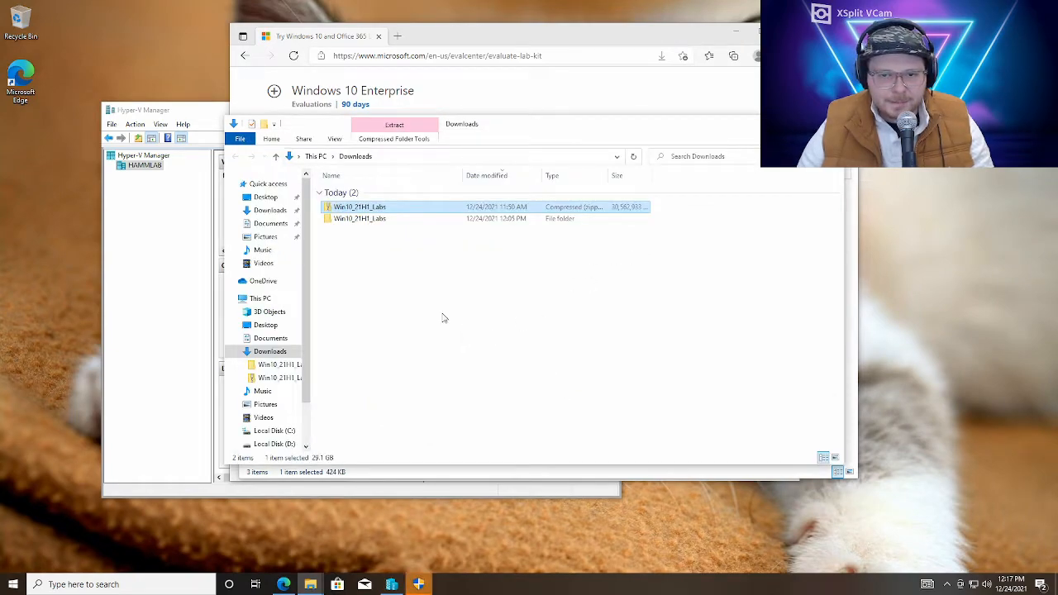
{"action": "left_click", "coordinate": [418, 584]}
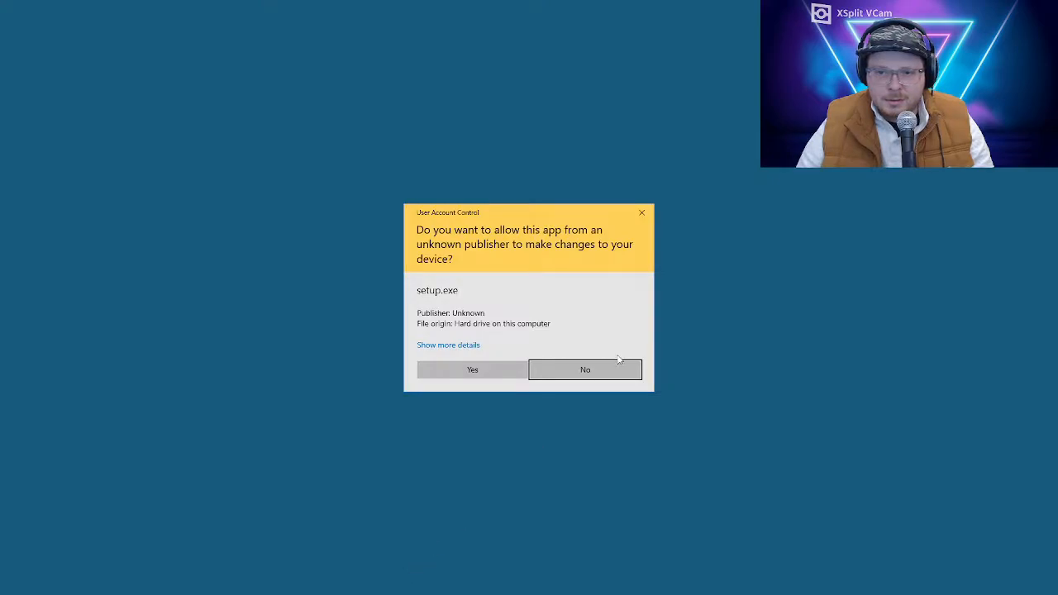
{"action": "left_click", "coordinate": [484, 371]}
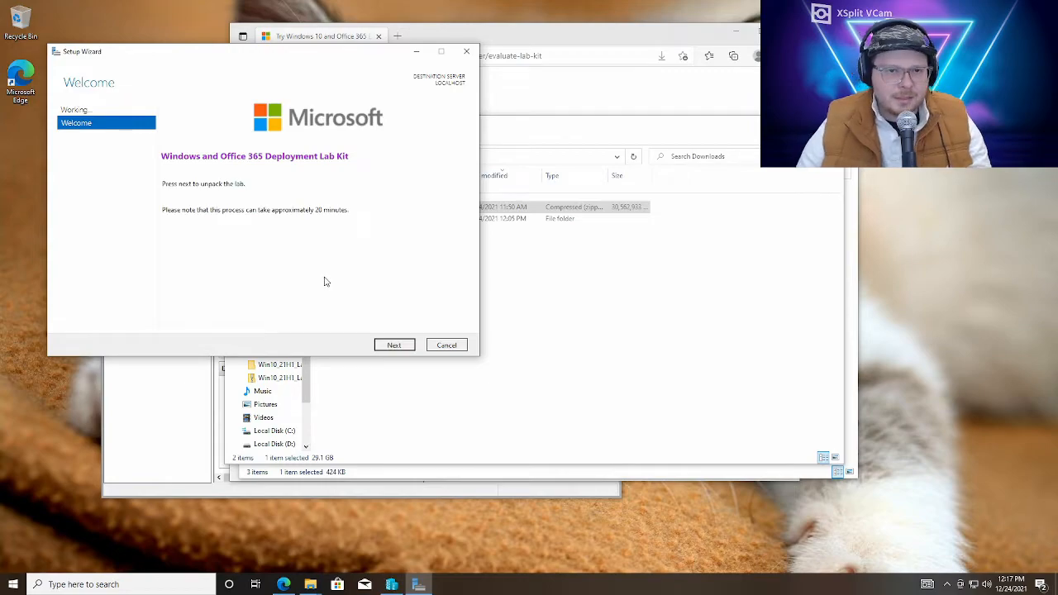
Advance through the lab kit Setup Wizard, accepting the license and network pages, and launch the provisioning process
{"action": "left_click", "coordinate": [392, 348]}
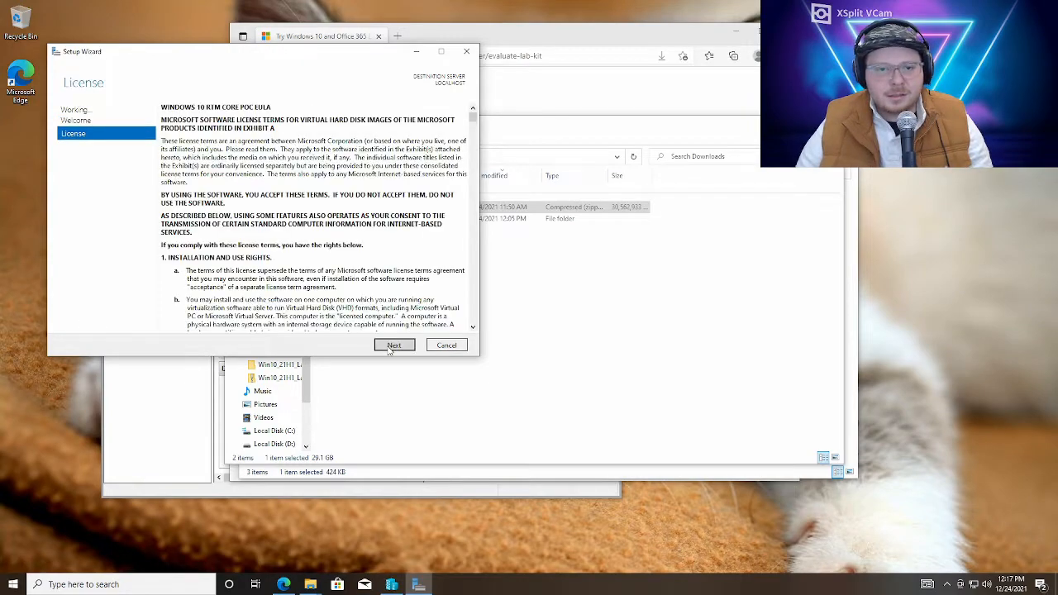
{"action": "left_click", "coordinate": [394, 347]}
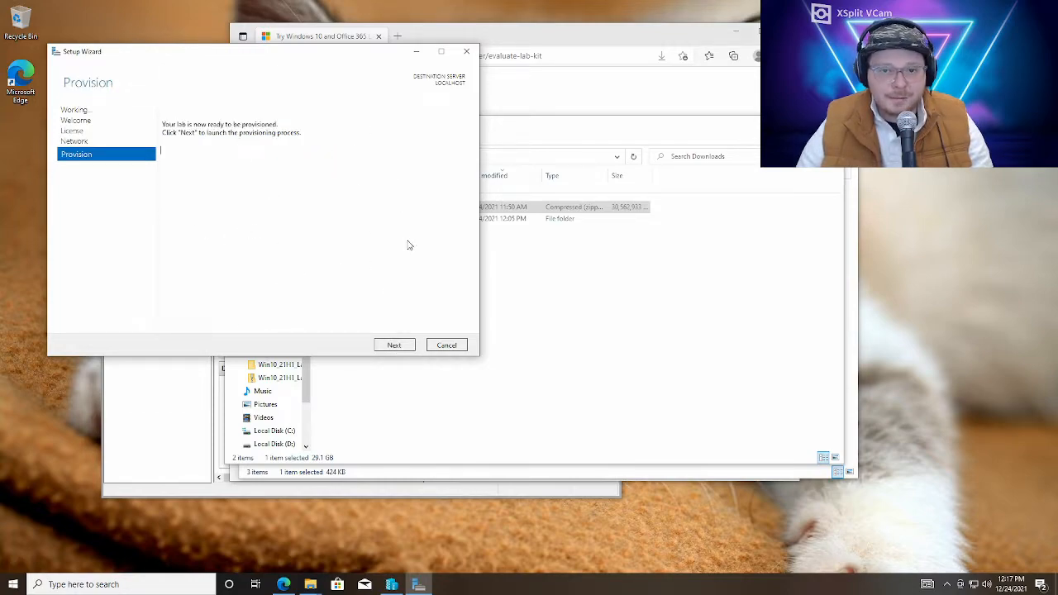
{"action": "left_click", "coordinate": [396, 345]}
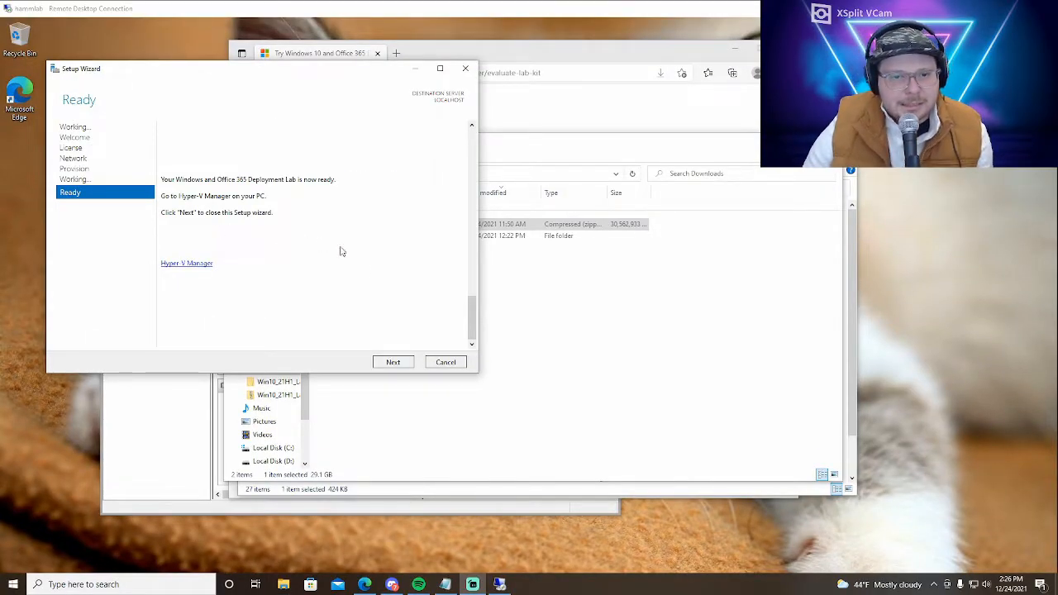
Open Hyper-V Manager from the finished setup wizard, maximize it, and look over the HYD-DC1, HYD-GW1 and HYD-CLIENT7 virtual machines
{"action": "left_click", "coordinate": [187, 264]}
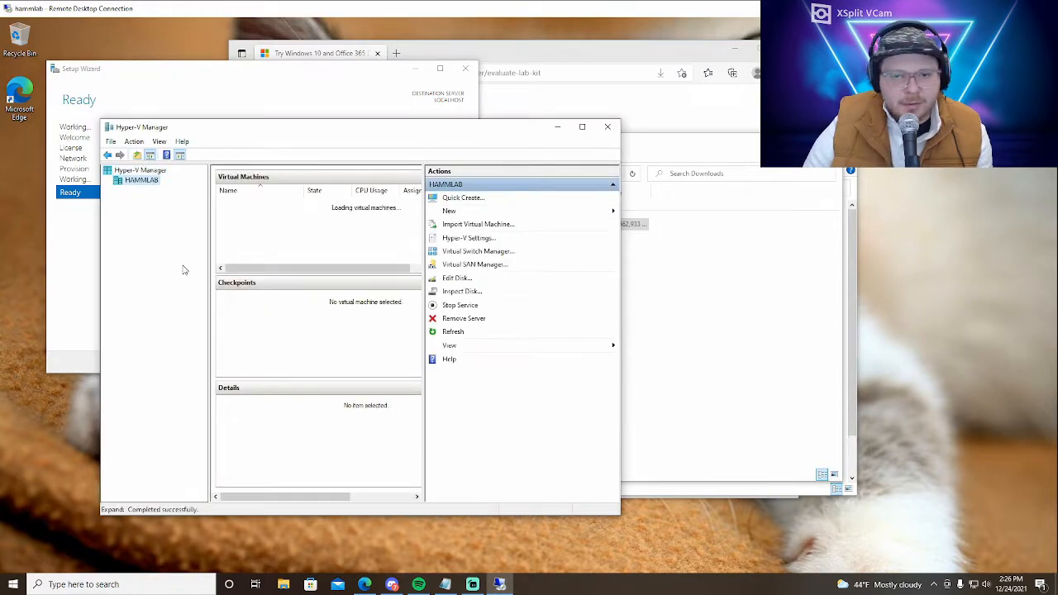
{"action": "left_click", "coordinate": [582, 128]}
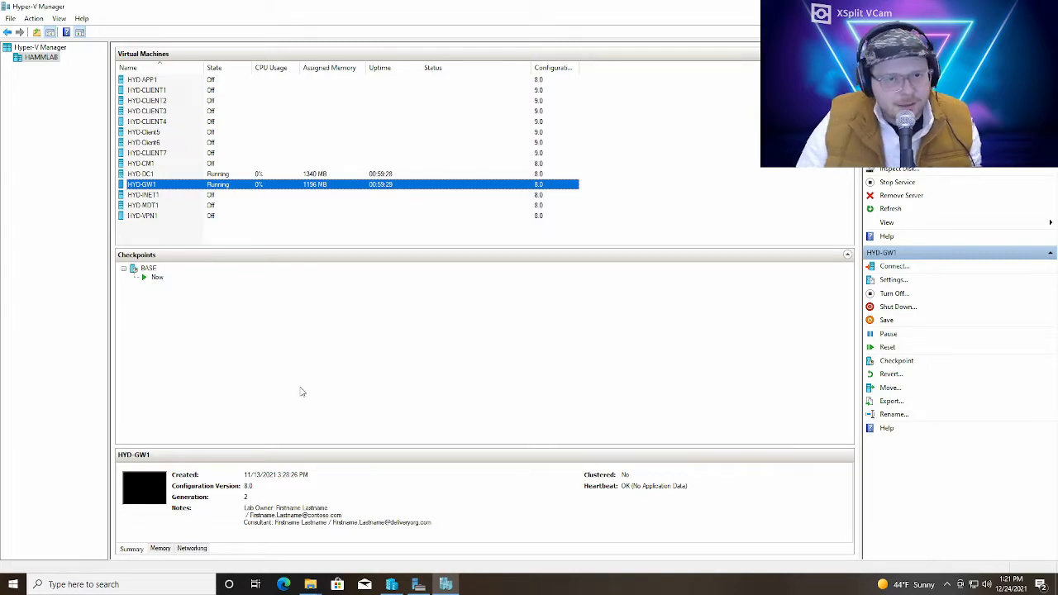
{"action": "left_click", "coordinate": [337, 174]}
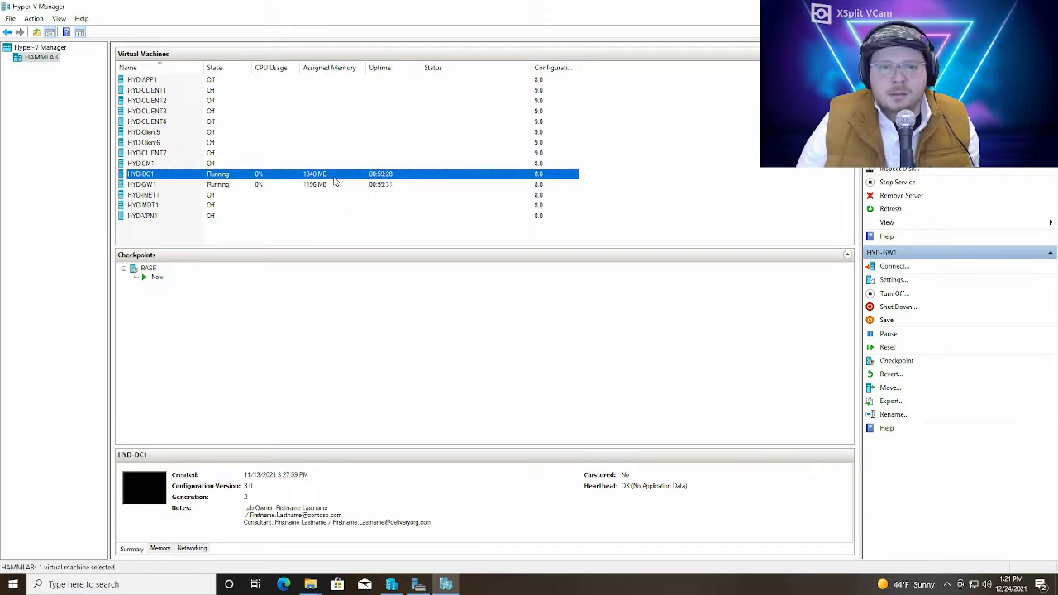
{"action": "left_click", "coordinate": [339, 186]}
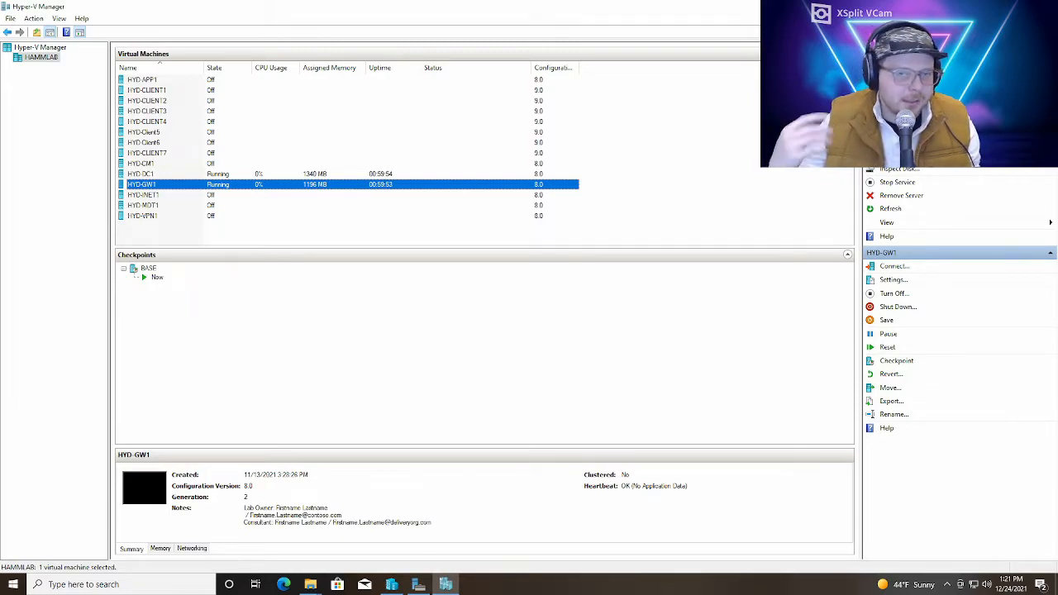
{"action": "left_click", "coordinate": [198, 155]}
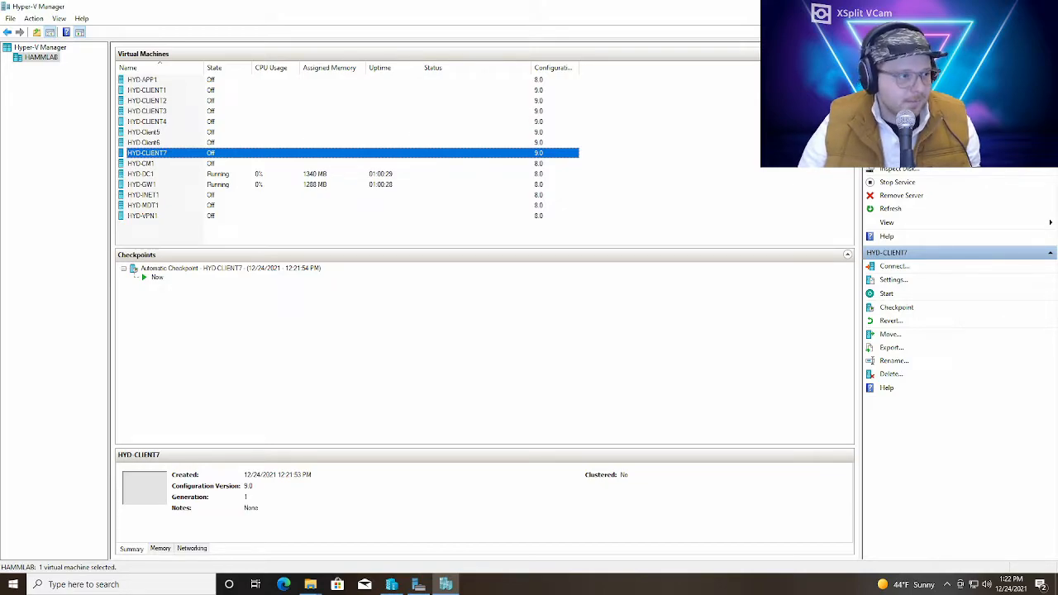
Turn off the two running virtual machines, HYD-DC1 and HYD-GW1
{"action": "left_click", "coordinate": [228, 176]}
{"action": "right_click", "coordinate": [231, 175]}
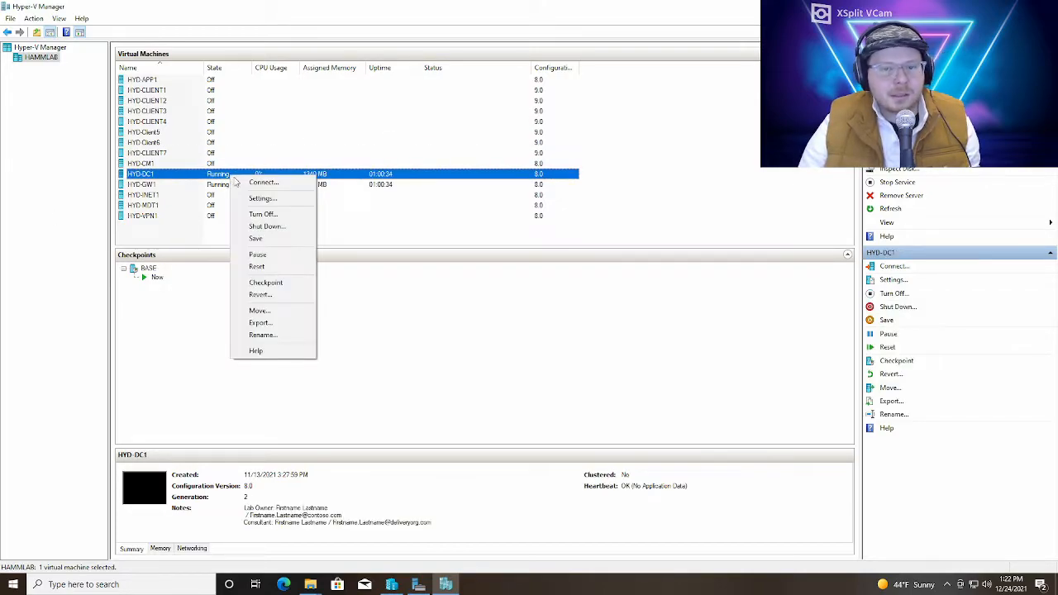
{"action": "left_click", "coordinate": [288, 217]}
{"action": "left_click", "coordinate": [268, 186]}
{"action": "right_click", "coordinate": [268, 185]}
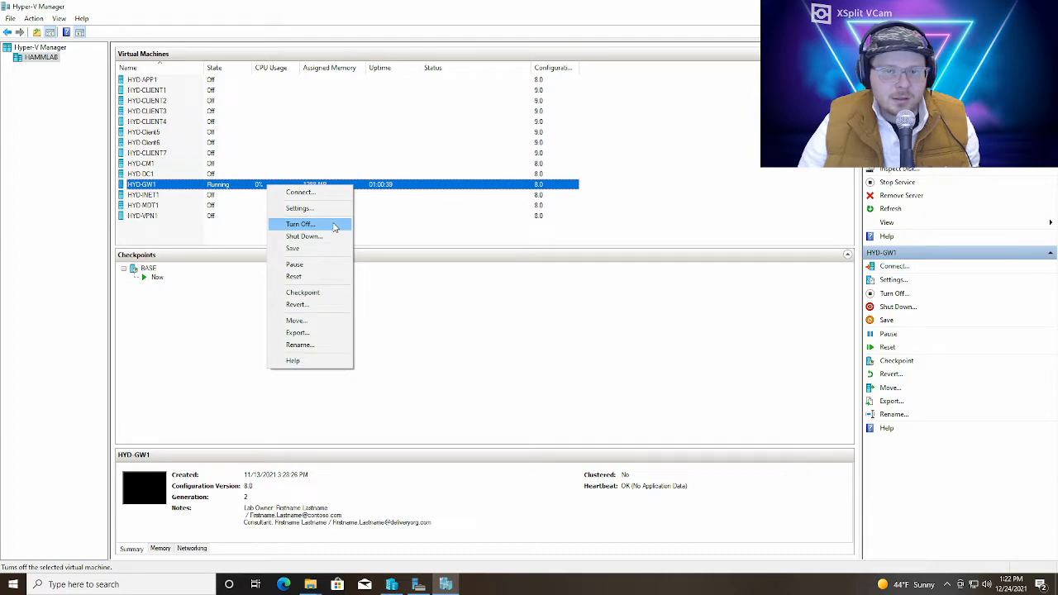
{"action": "left_click", "coordinate": [334, 227]}
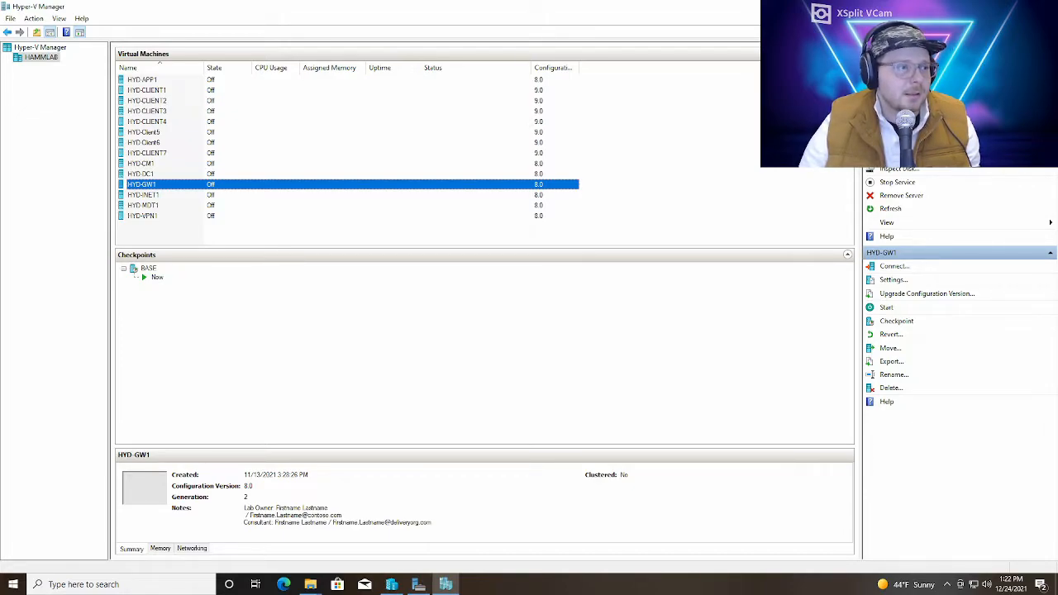
In the HYD-DC1 settings, set the RAM to 2048 MB and apply the change
{"action": "right_click", "coordinate": [237, 175]}
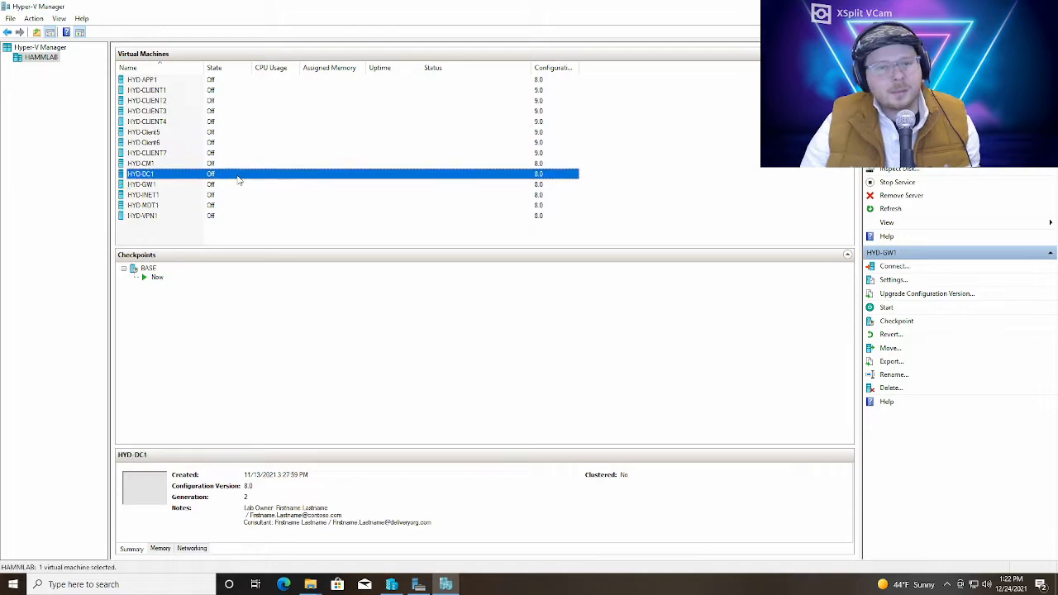
{"action": "left_click", "coordinate": [279, 201]}
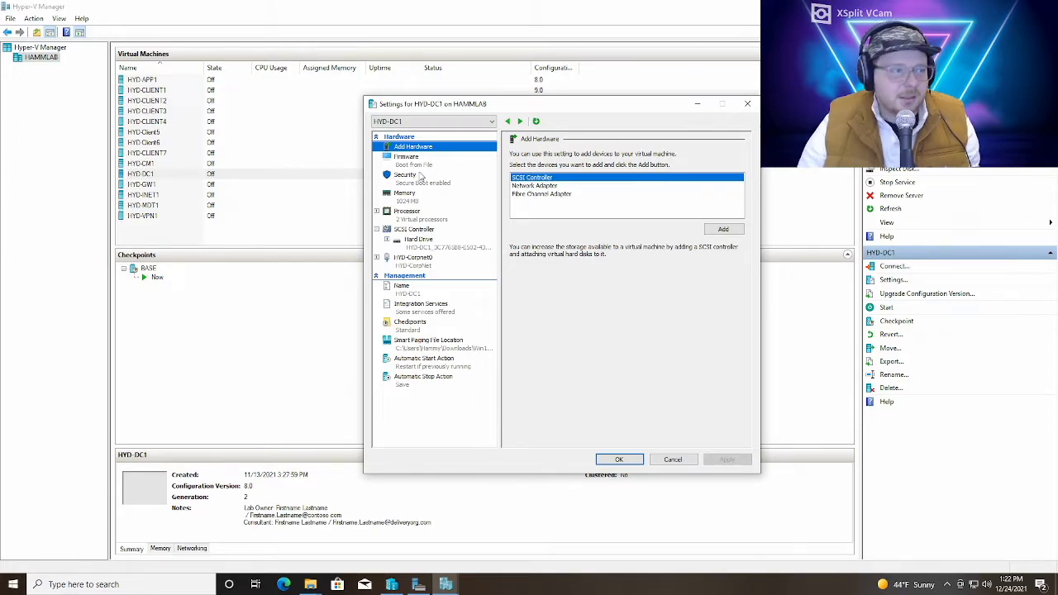
{"action": "left_click", "coordinate": [423, 201]}
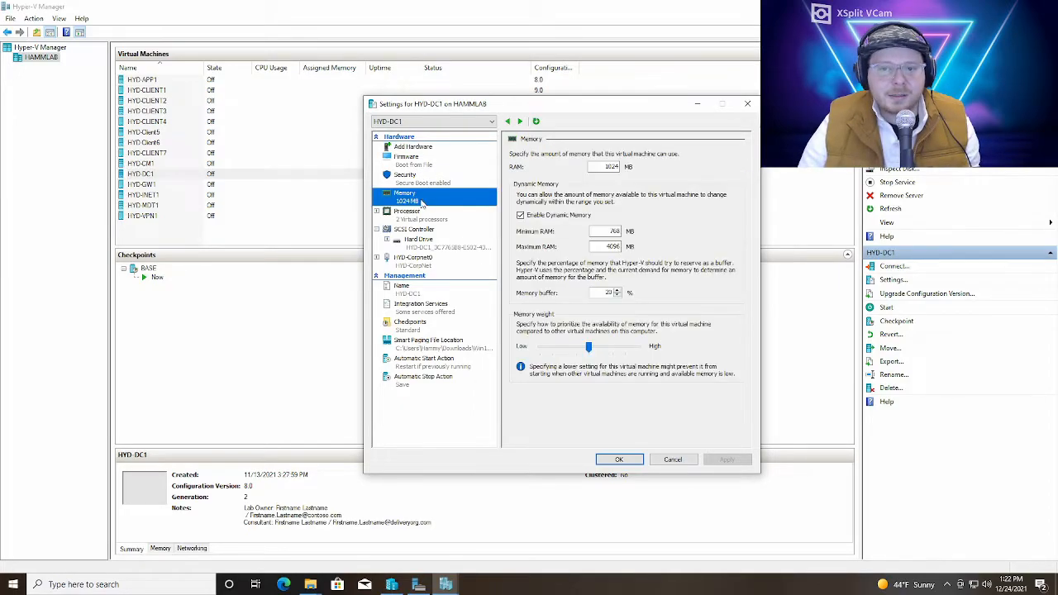
{"action": "left_click", "coordinate": [606, 166]}
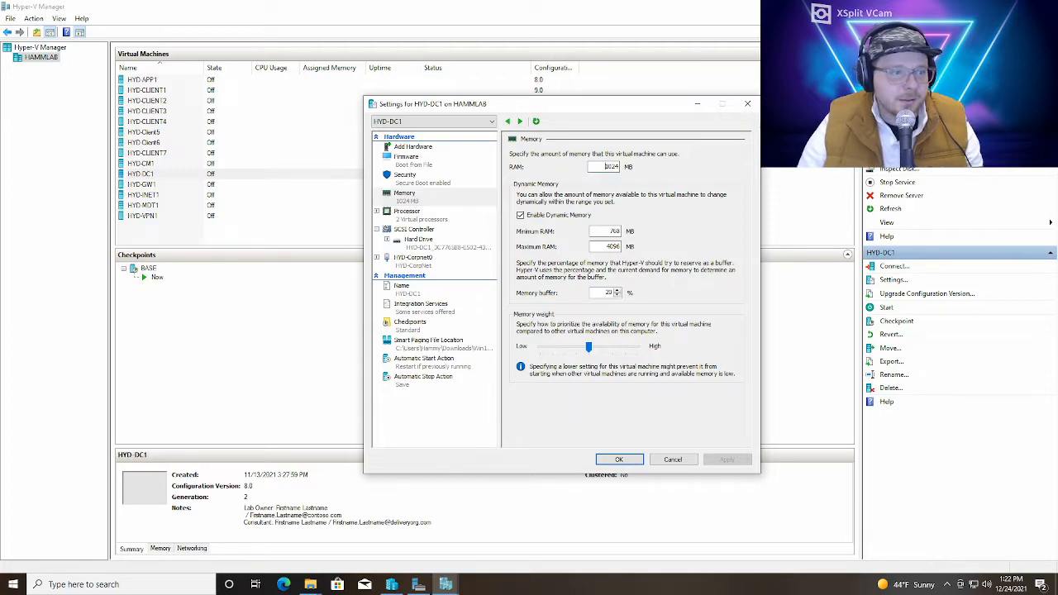
{"action": "double_click", "coordinate": [607, 166]}
{"action": "type", "text": "204"}
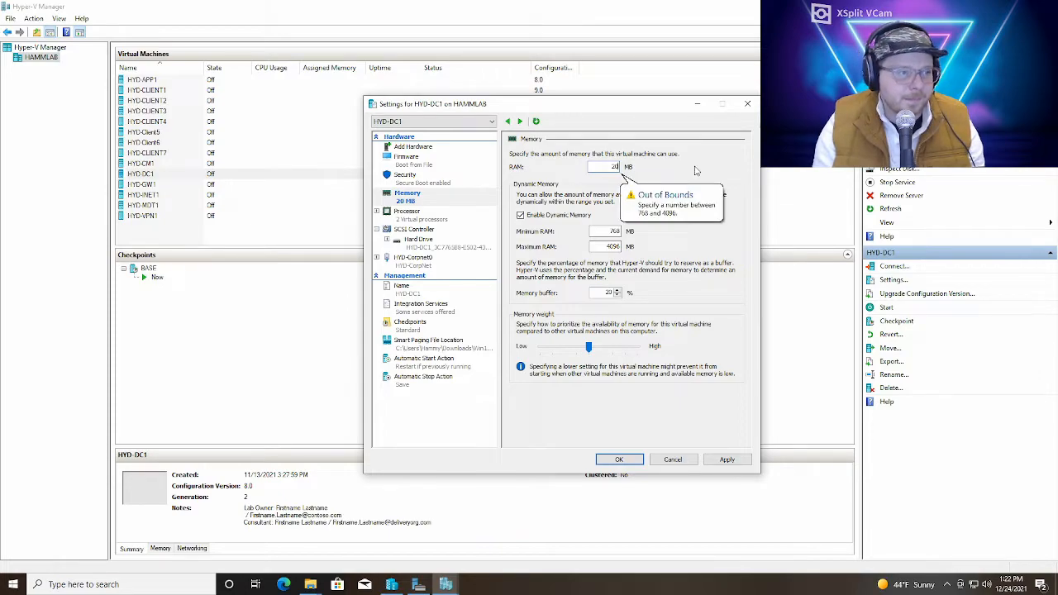
{"action": "type", "text": "8"}
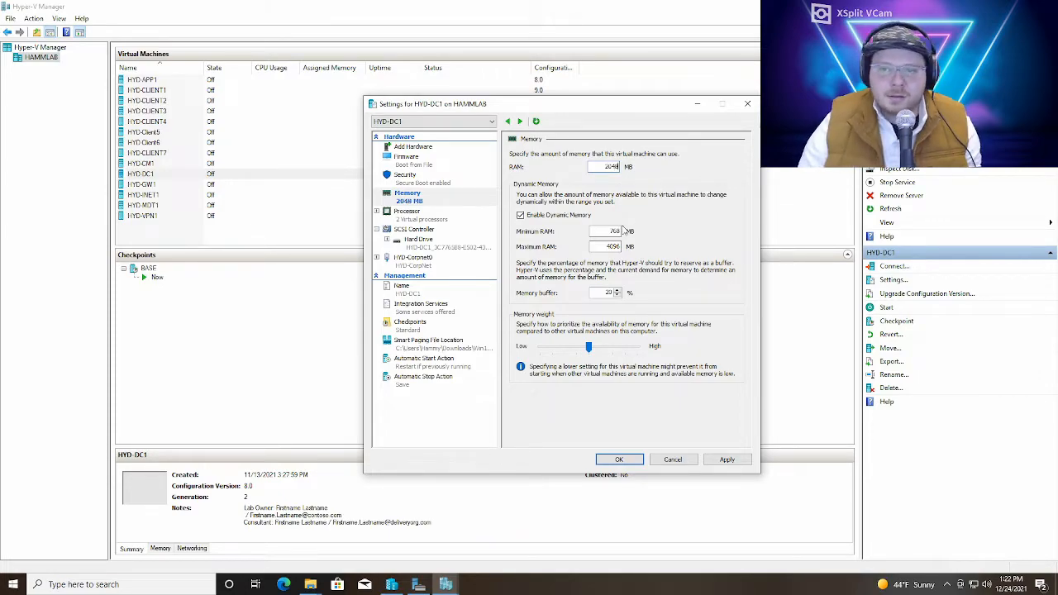
{"action": "left_click", "coordinate": [721, 460]}
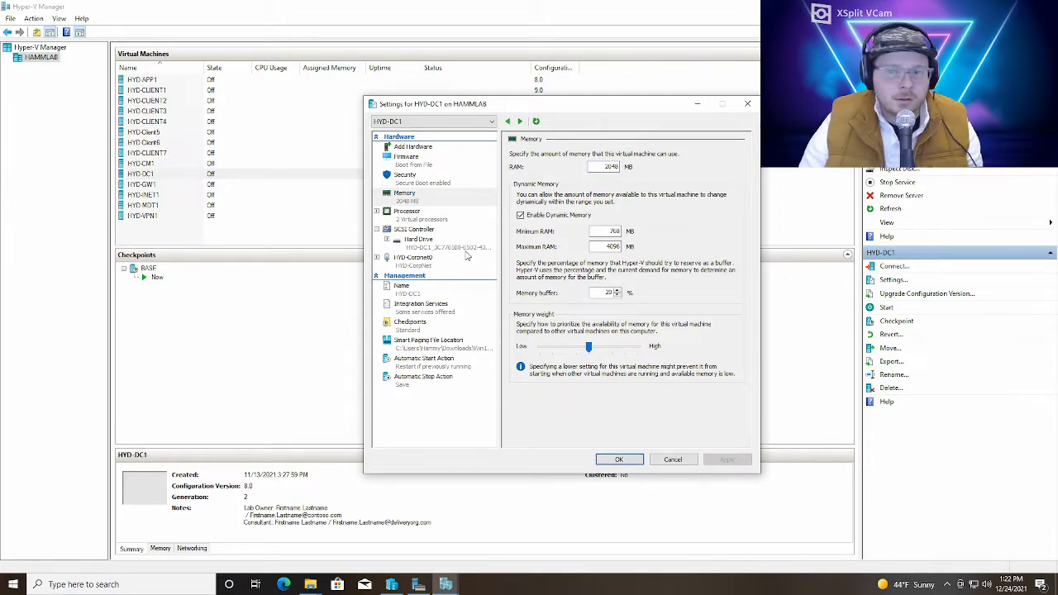
Set HYD-DC1's number of virtual processors to 1 and apply the change
{"action": "left_click", "coordinate": [418, 220]}
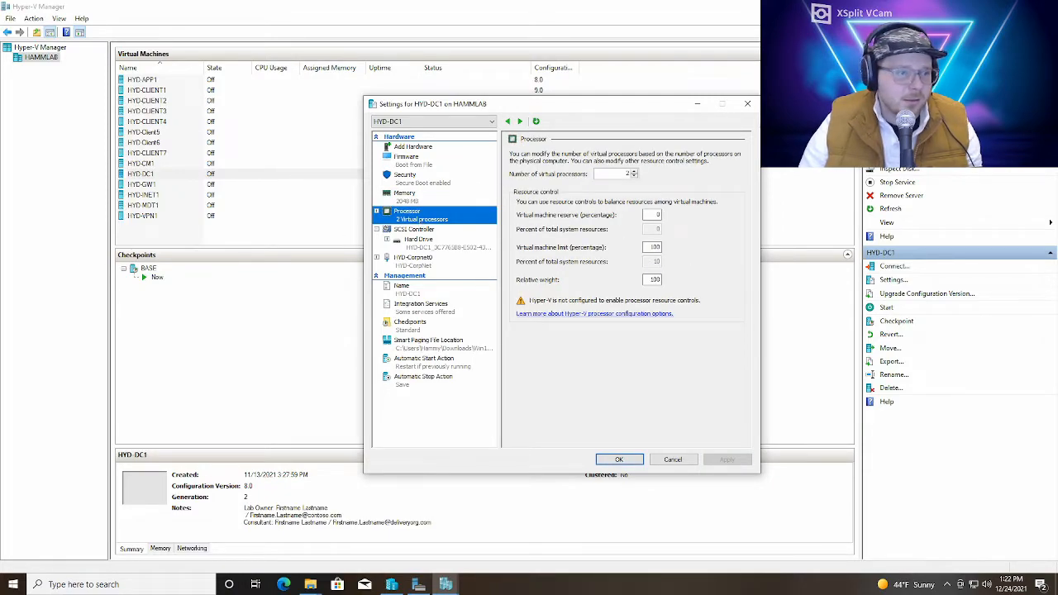
{"action": "left_click", "coordinate": [634, 176]}
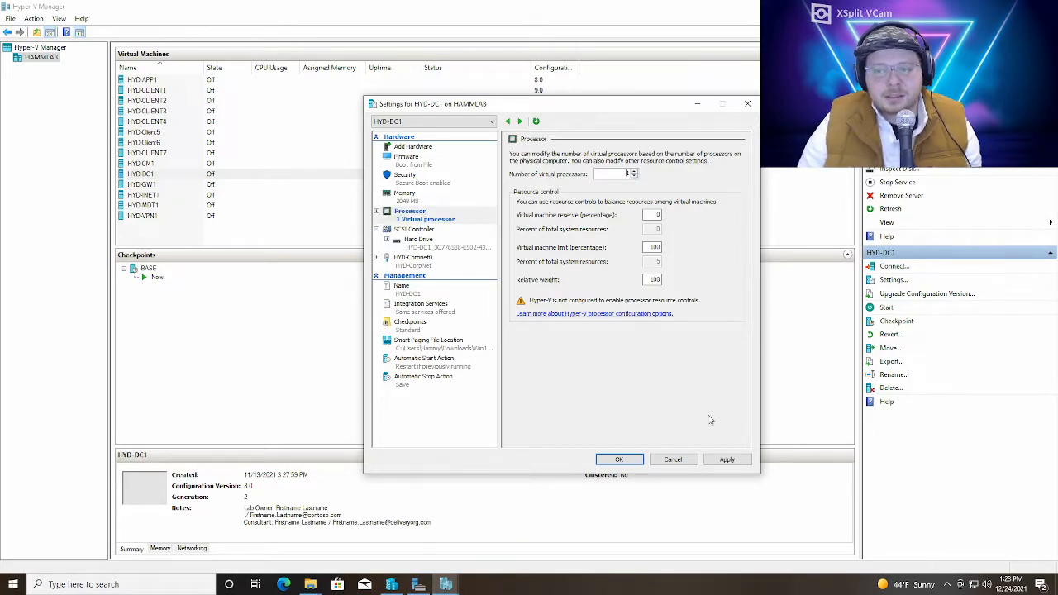
{"action": "left_click", "coordinate": [728, 461]}
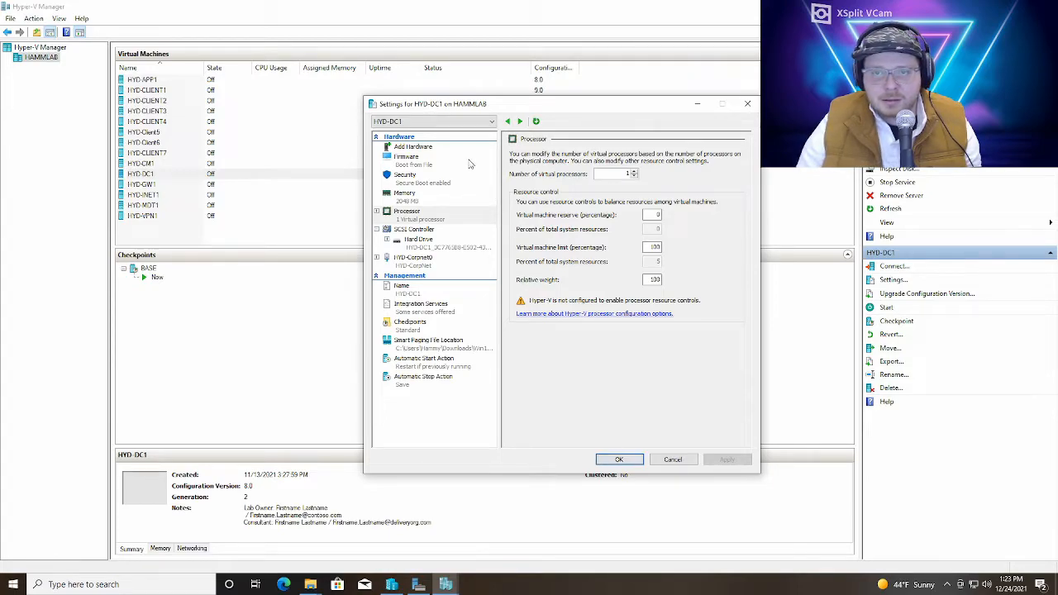
Switch the settings to the HYD-CM1 virtual machine, set its RAM to 8192 MB and apply the change
{"action": "left_click", "coordinate": [476, 122]}
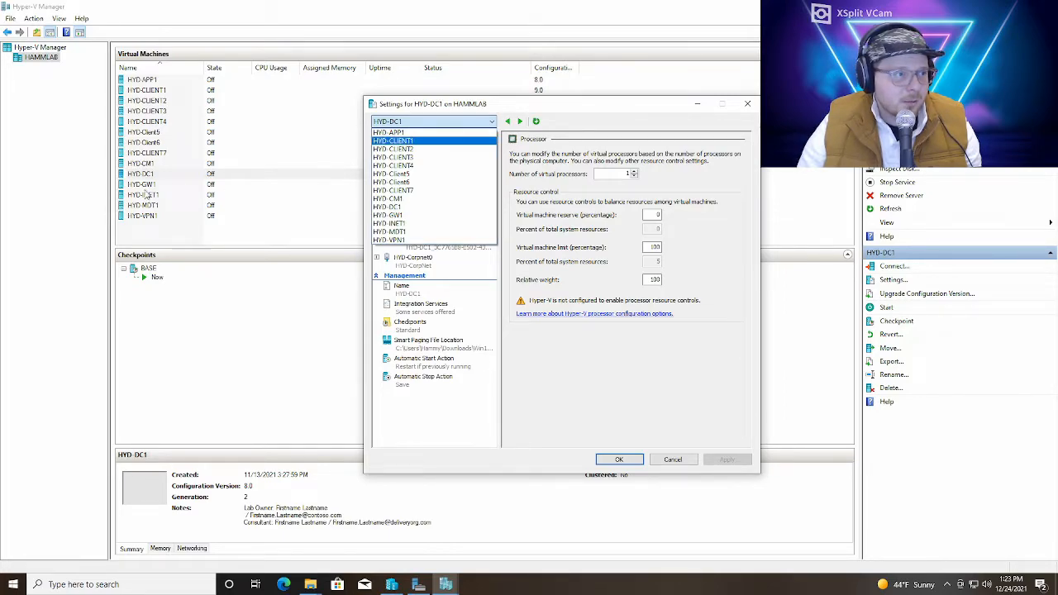
{"action": "left_click", "coordinate": [425, 206]}
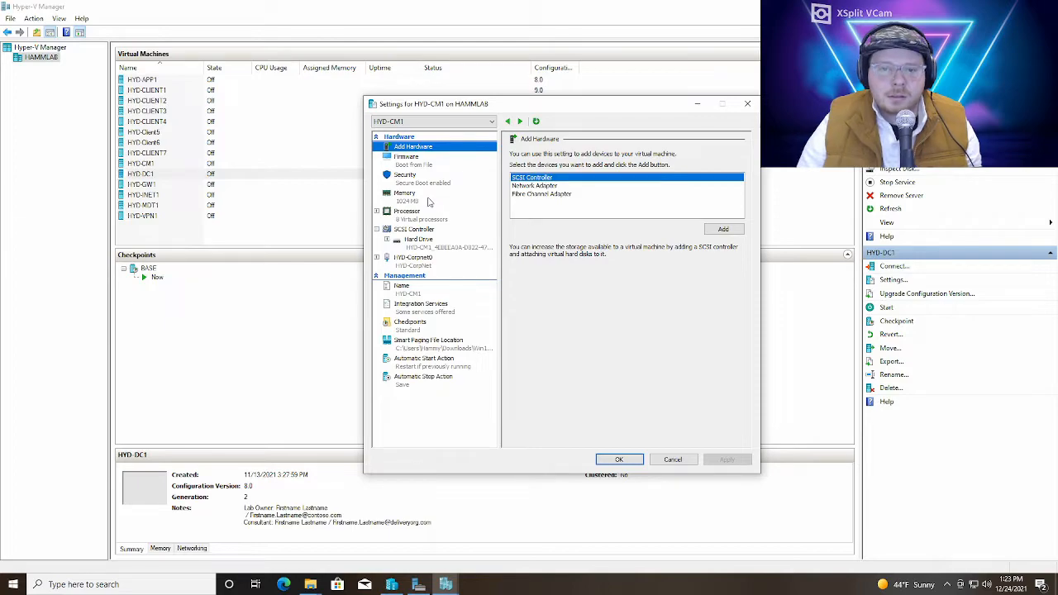
{"action": "left_click", "coordinate": [424, 201]}
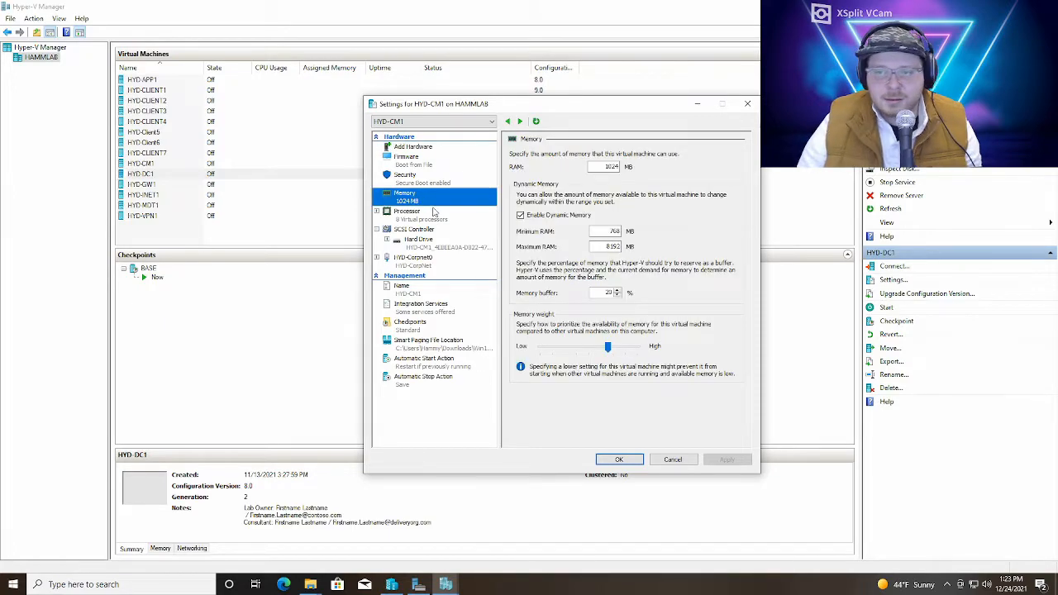
{"action": "double_click", "coordinate": [608, 167]}
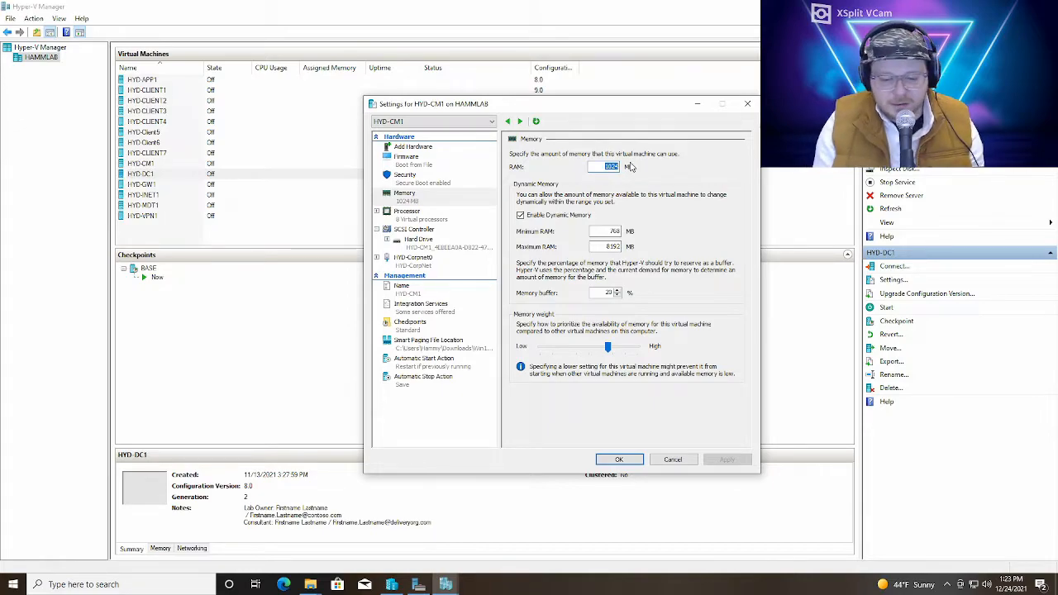
{"action": "type", "text": "8192"}
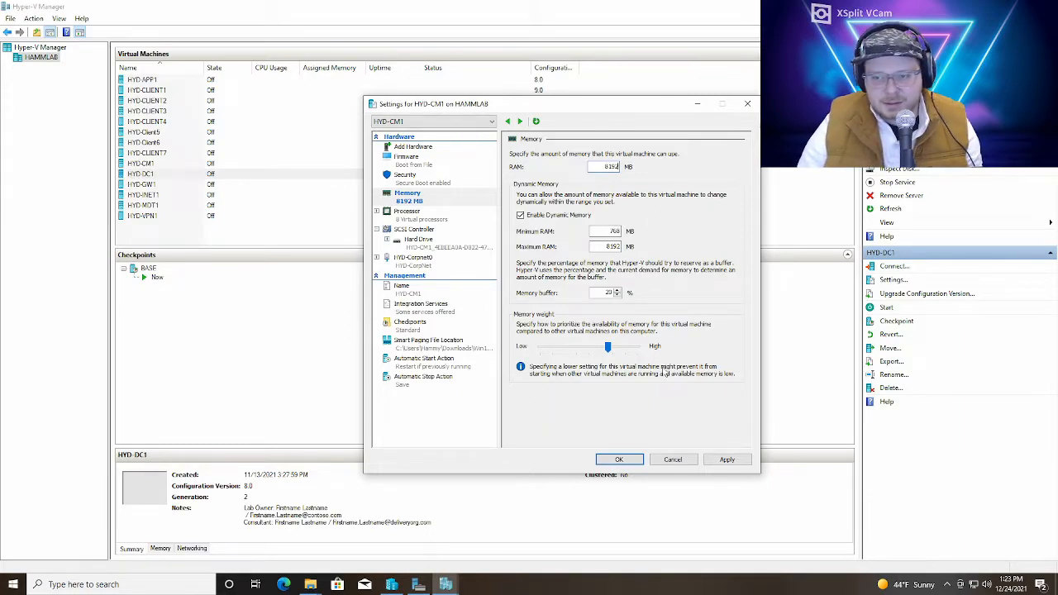
{"action": "left_click", "coordinate": [725, 461]}
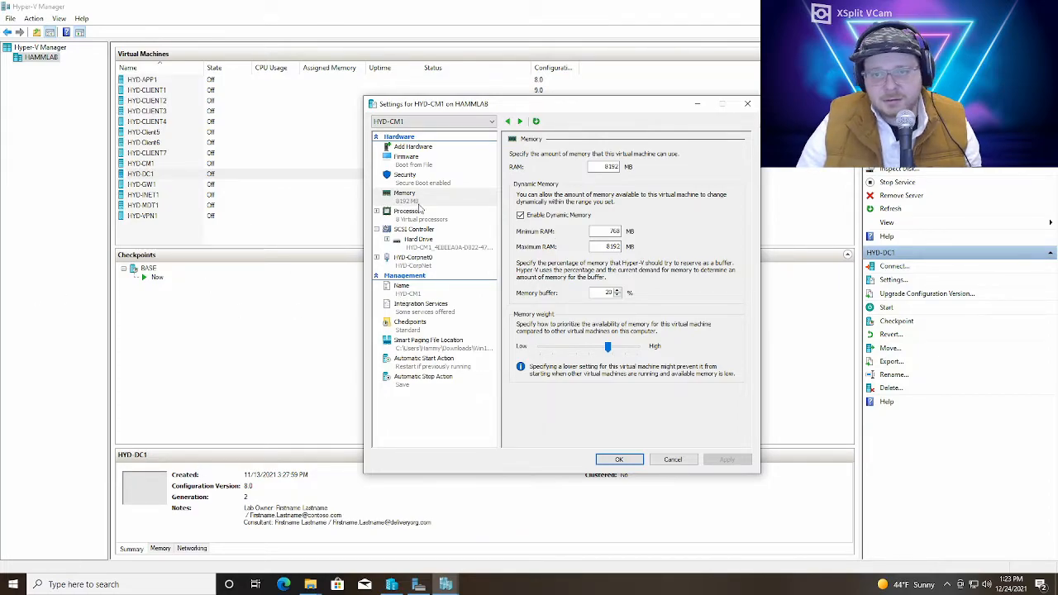
Set HYD-CM1's number of virtual processors to 4, apply the change and close the settings
{"action": "left_click", "coordinate": [418, 220]}
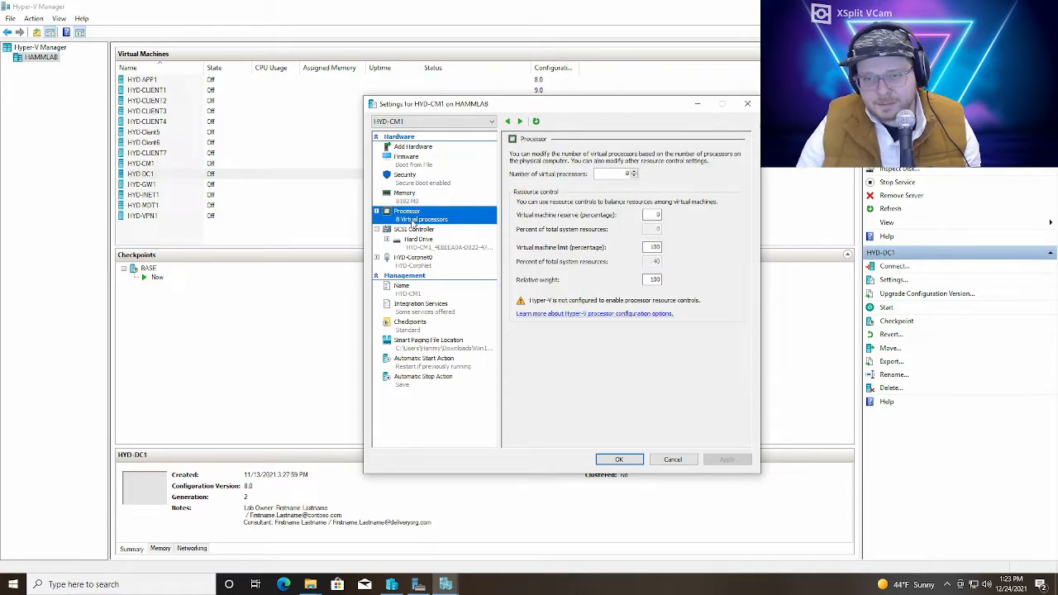
{"action": "left_click", "coordinate": [635, 177]}
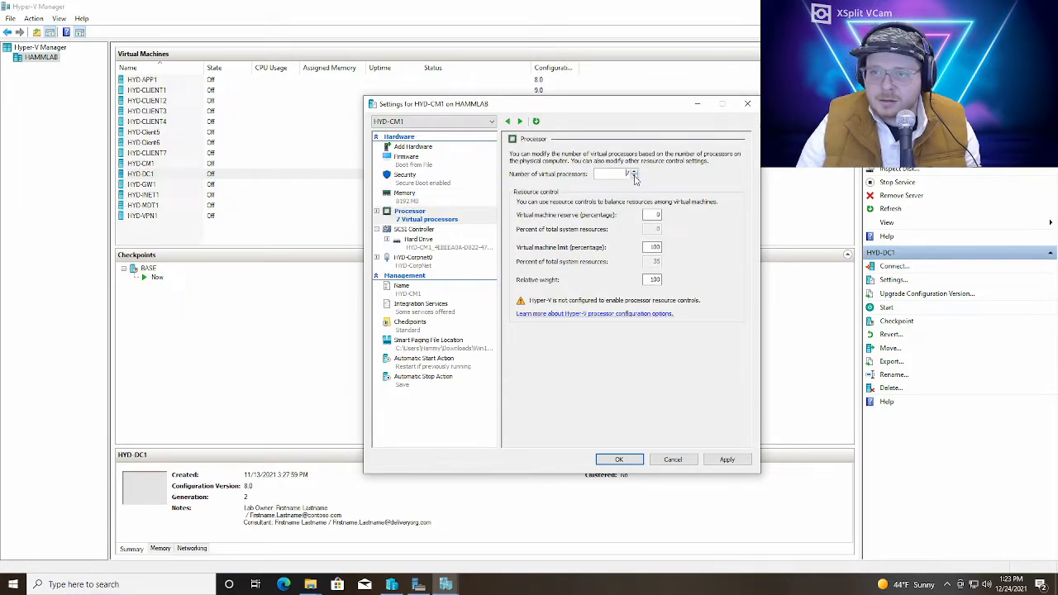
{"action": "left_click", "coordinate": [728, 460]}
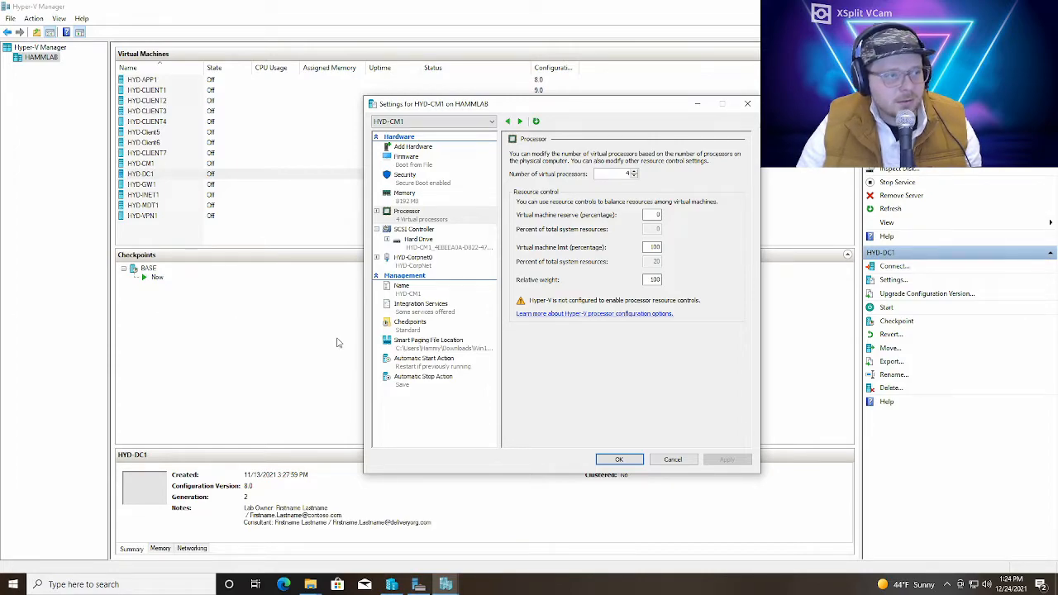
{"action": "left_click", "coordinate": [632, 463]}
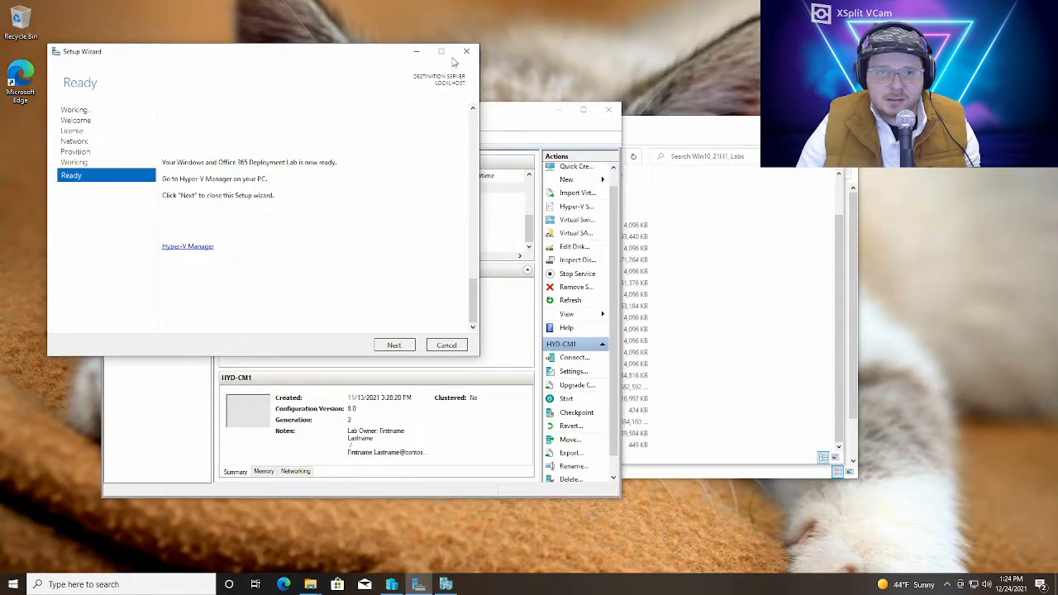
Finish the lab kit setup wizard, clear the leftover File Explorer windows from the desktop, and return to Hyper-V Manager
{"action": "left_click", "coordinate": [395, 346]}
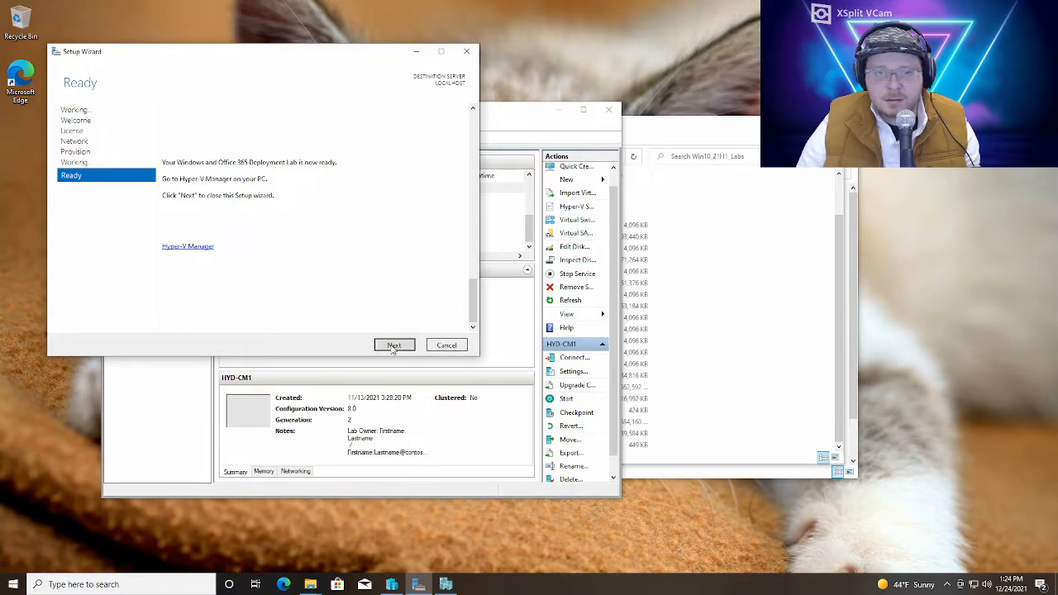
{"action": "left_click", "coordinate": [559, 110]}
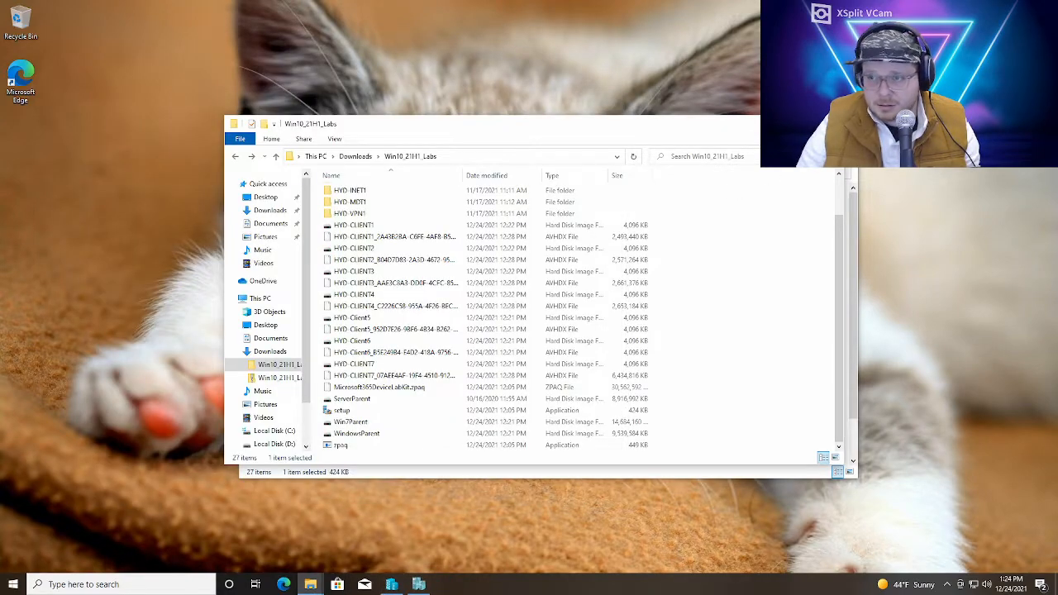
{"action": "left_click", "coordinate": [845, 138]}
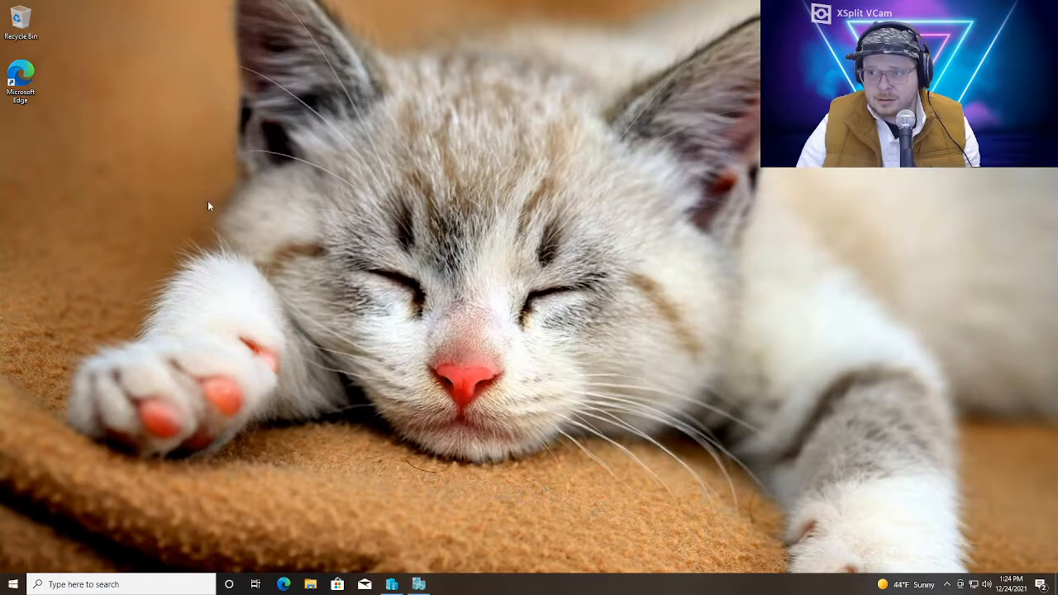
{"action": "left_click", "coordinate": [419, 585]}
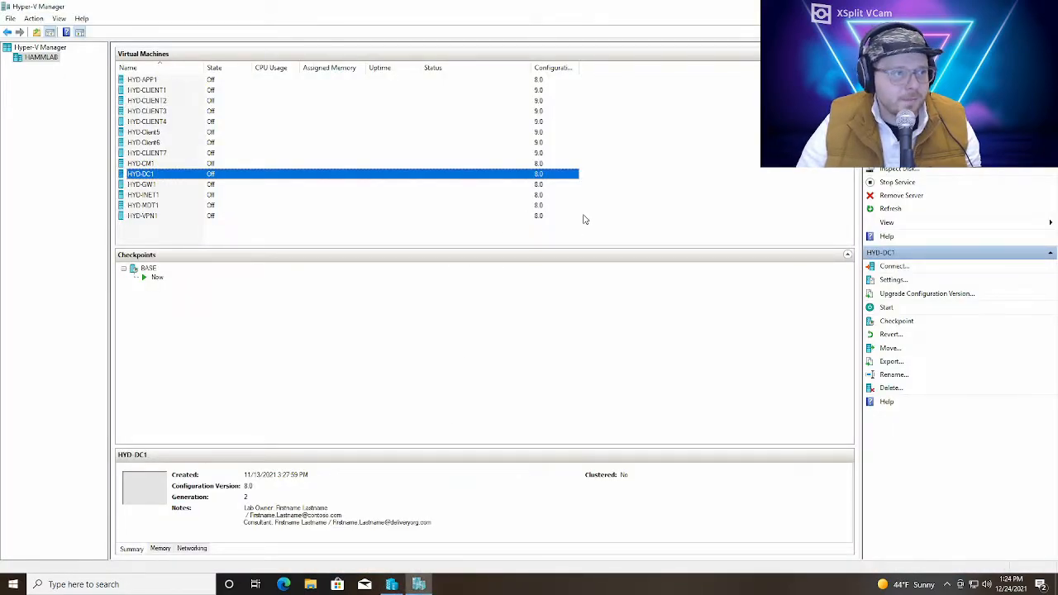
Change the HYD-CorpNet virtual switch's connection type to Internal network and apply the change
{"action": "left_click", "coordinate": [909, 127]}
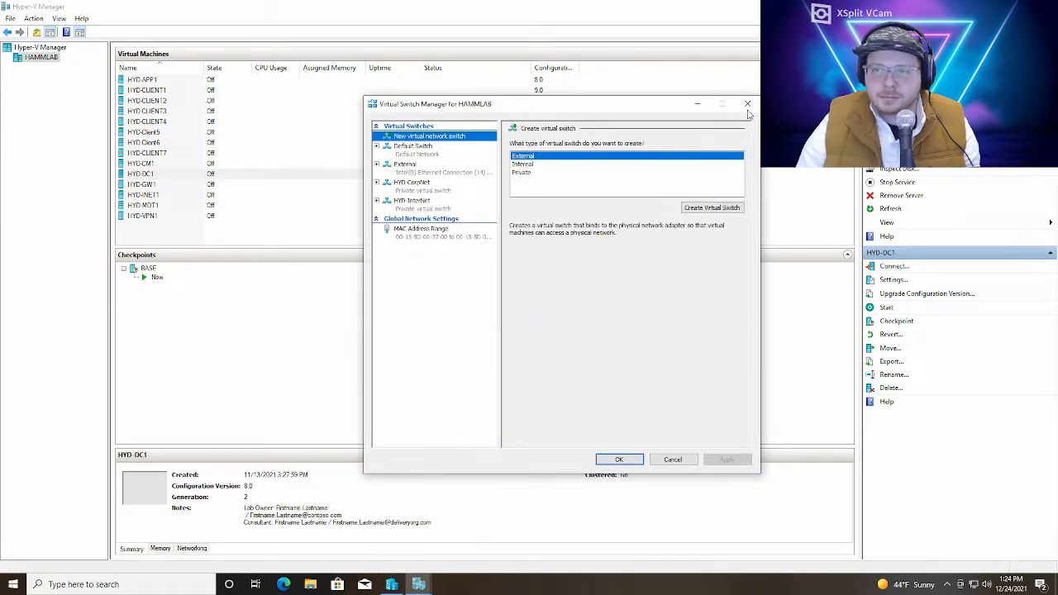
{"action": "left_click", "coordinate": [747, 103]}
{"action": "left_click", "coordinate": [910, 127]}
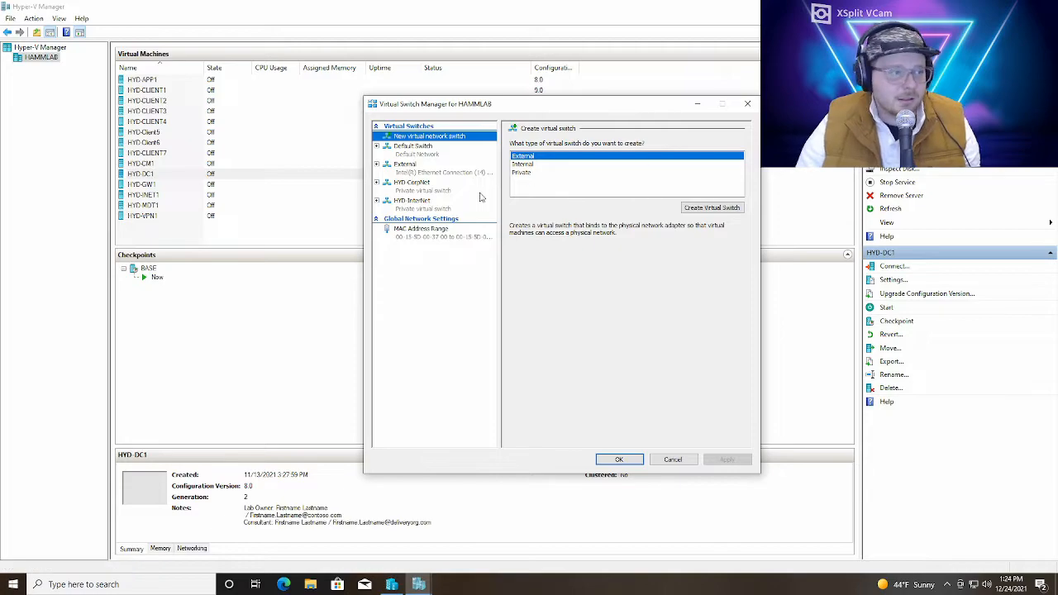
{"action": "left_click", "coordinate": [428, 189]}
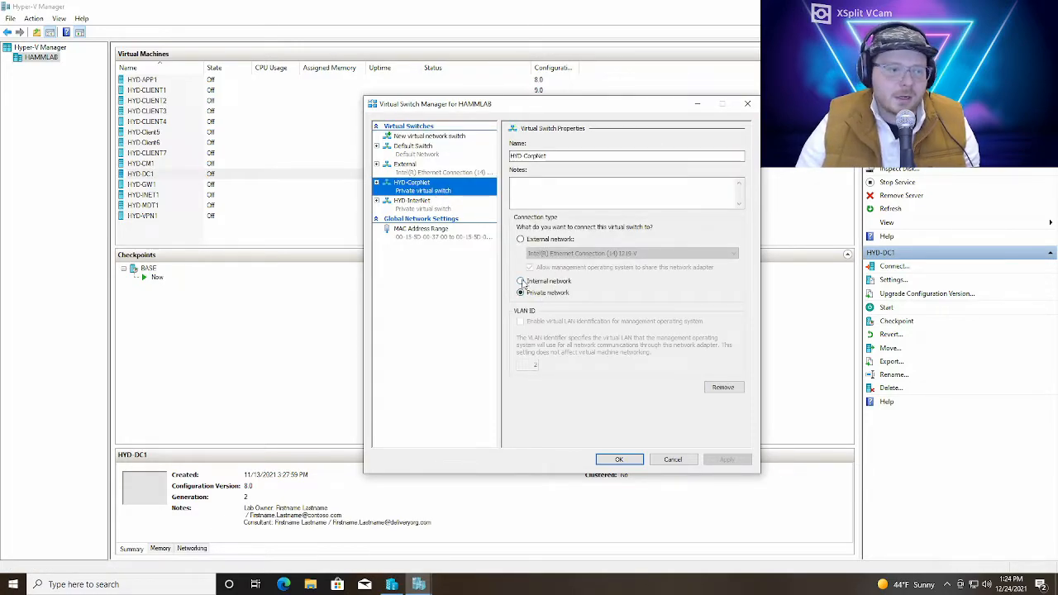
{"action": "left_click", "coordinate": [521, 282]}
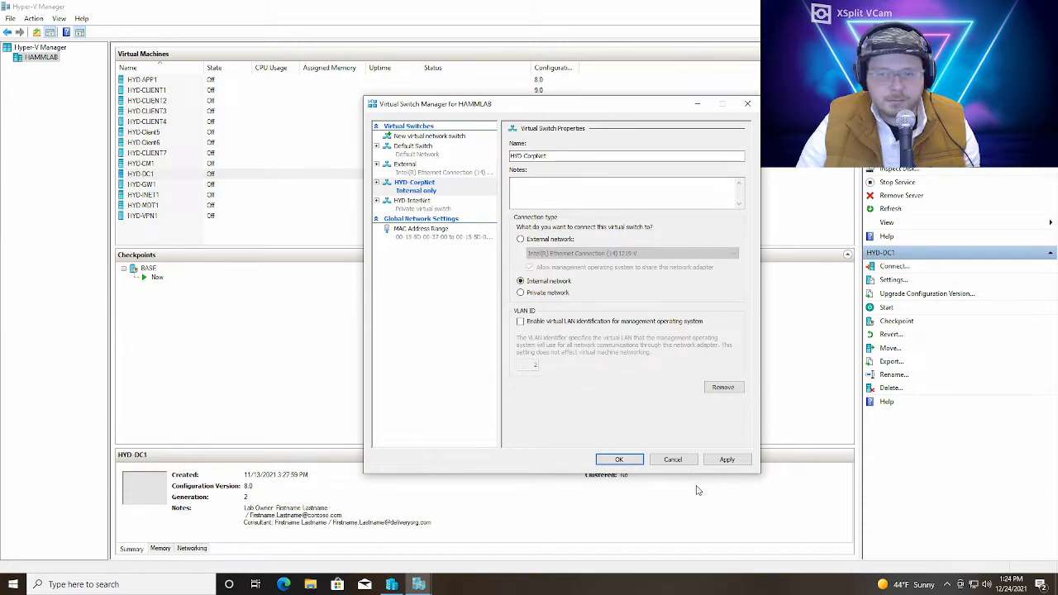
{"action": "left_click", "coordinate": [727, 460]}
{"action": "left_click", "coordinate": [618, 459]}
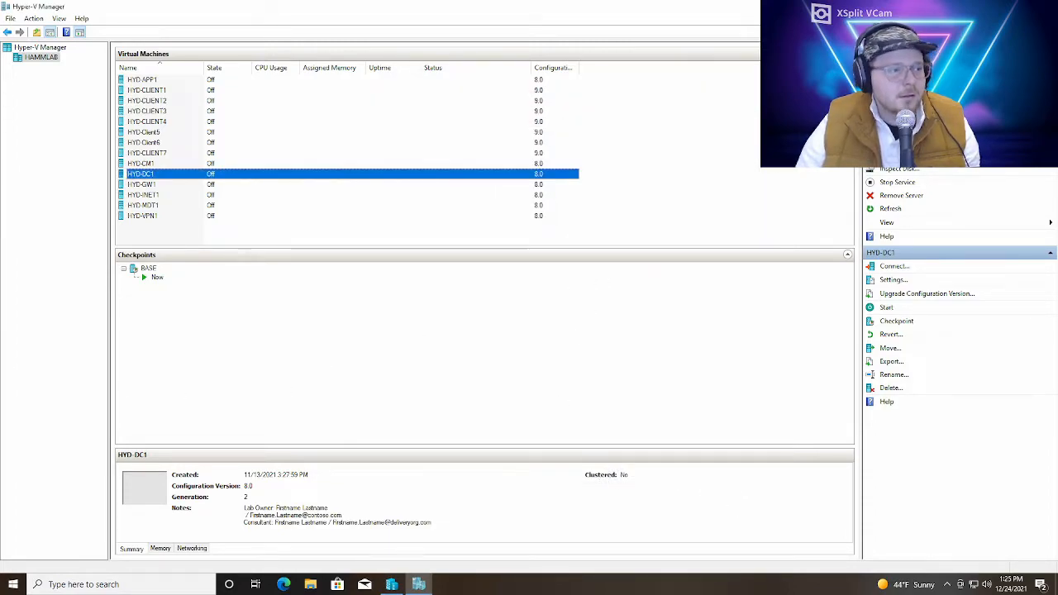
Search Windows for powershell, then run Windows PowerShell ISE as administrator and allow it to make changes
{"action": "left_click", "coordinate": [149, 584]}
{"action": "type", "text": "powershell"}
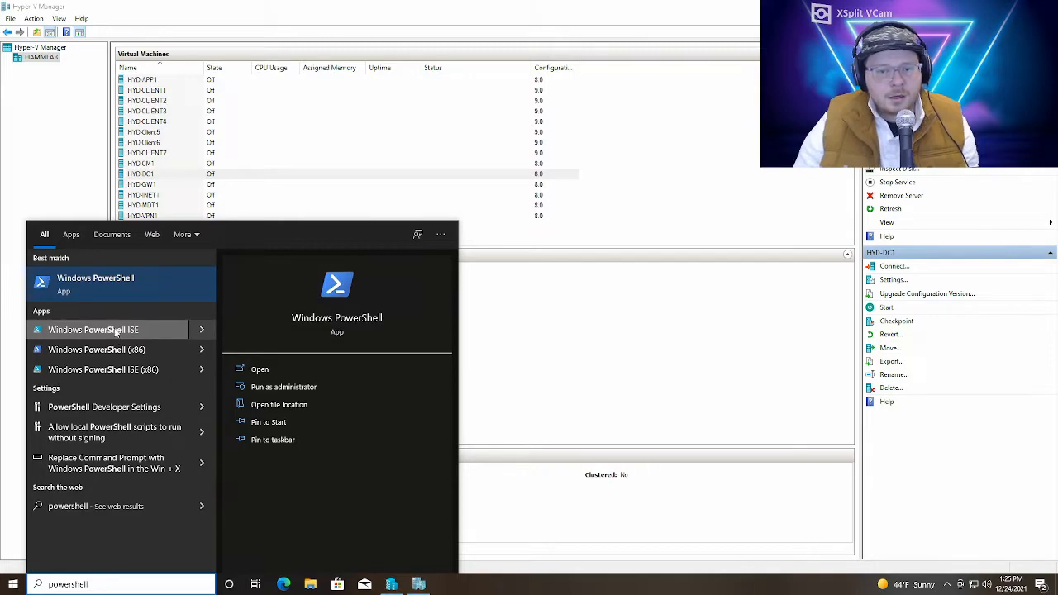
{"action": "right_click", "coordinate": [144, 332]}
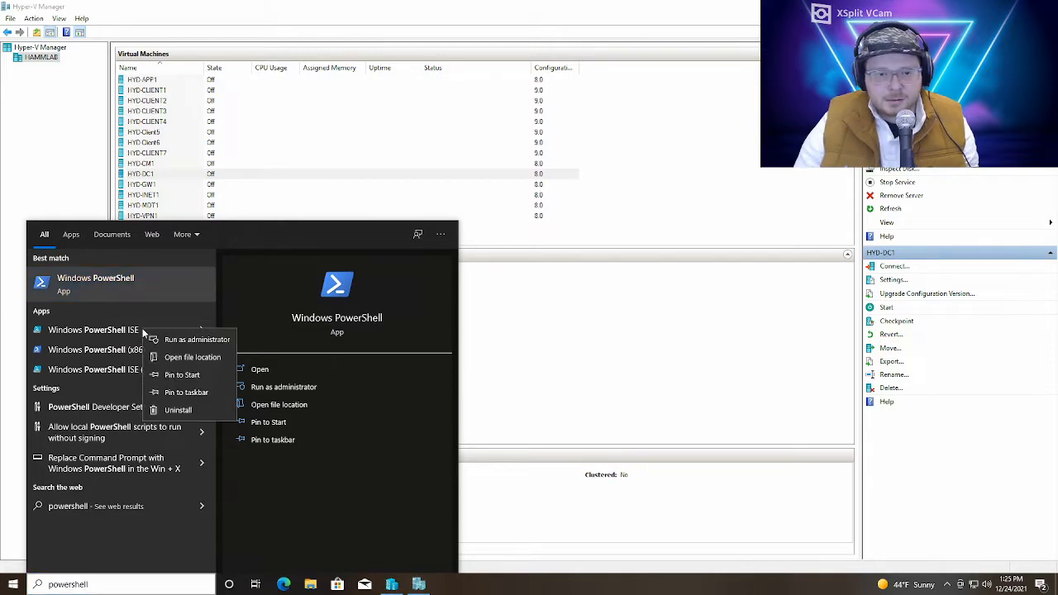
{"action": "left_click", "coordinate": [196, 340]}
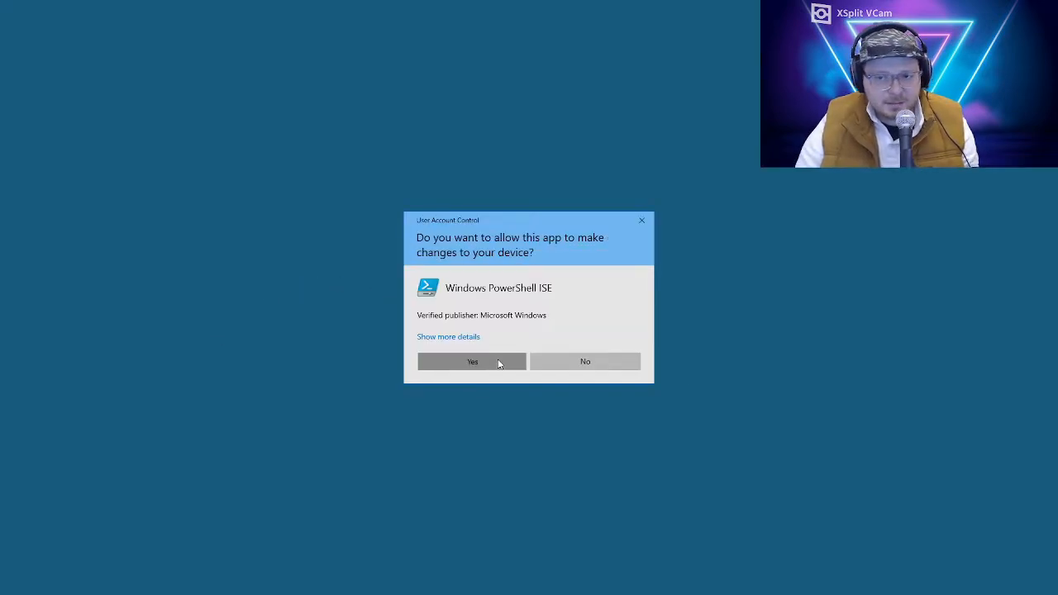
{"action": "left_click", "coordinate": [496, 361]}
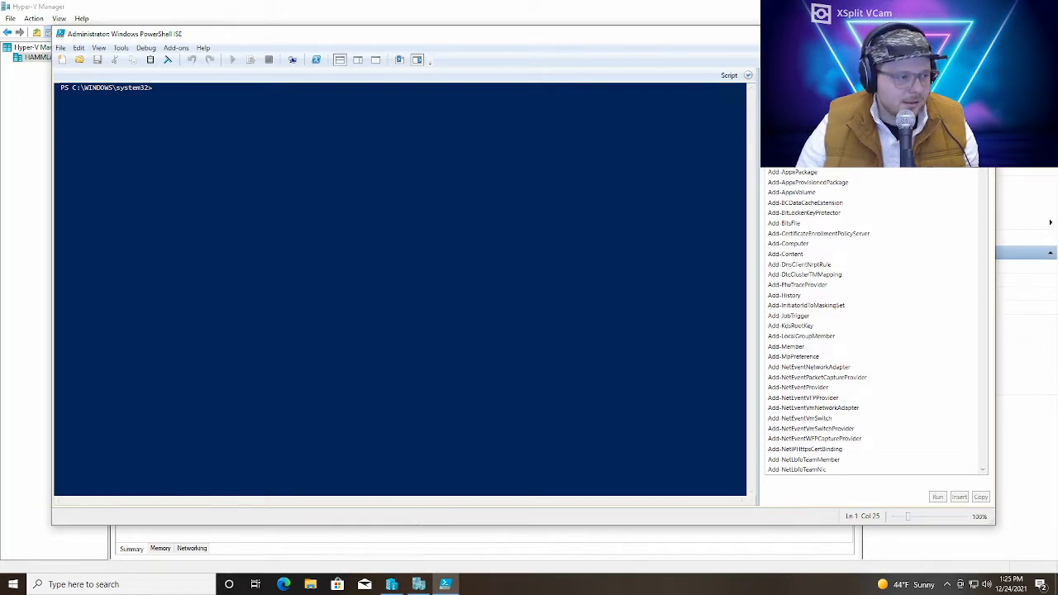
Assign IP address 10.0.0.254 with prefix length 24 to "vEthernet (HYD-CorpNet)" and create NAT network HYD-CorpNetNATNetwork with internal prefix 10.0.0.0/24
{"action": "type", "text": "New-NetIPAddress -IPAddress 10.0.0.254 -PrefixLength 24 -InterfaceAlias \"vEthernet (HYD-CorpNet)\""}
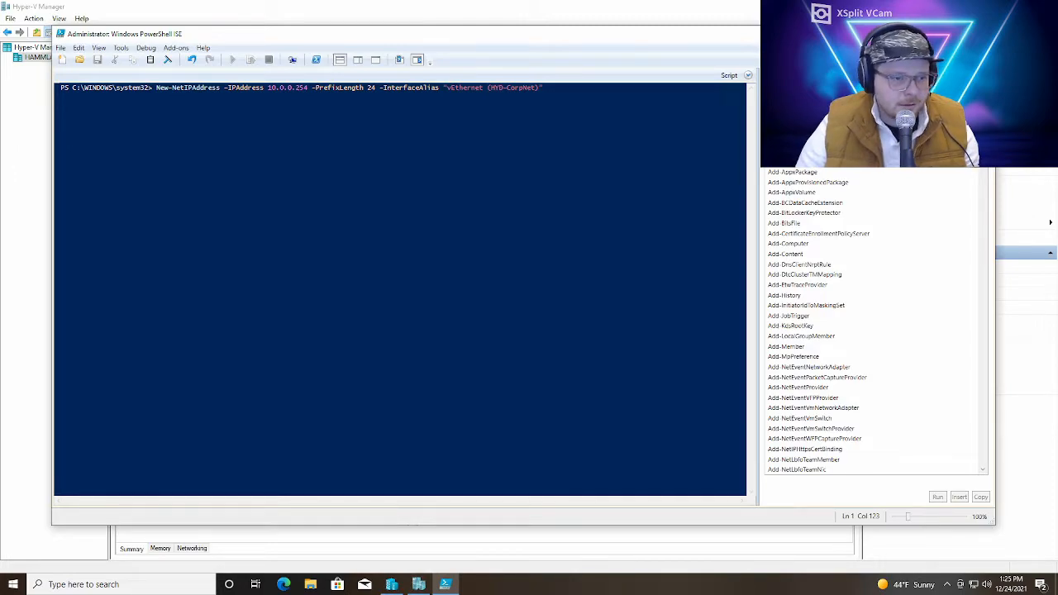
{"action": "key", "text": "Return"}
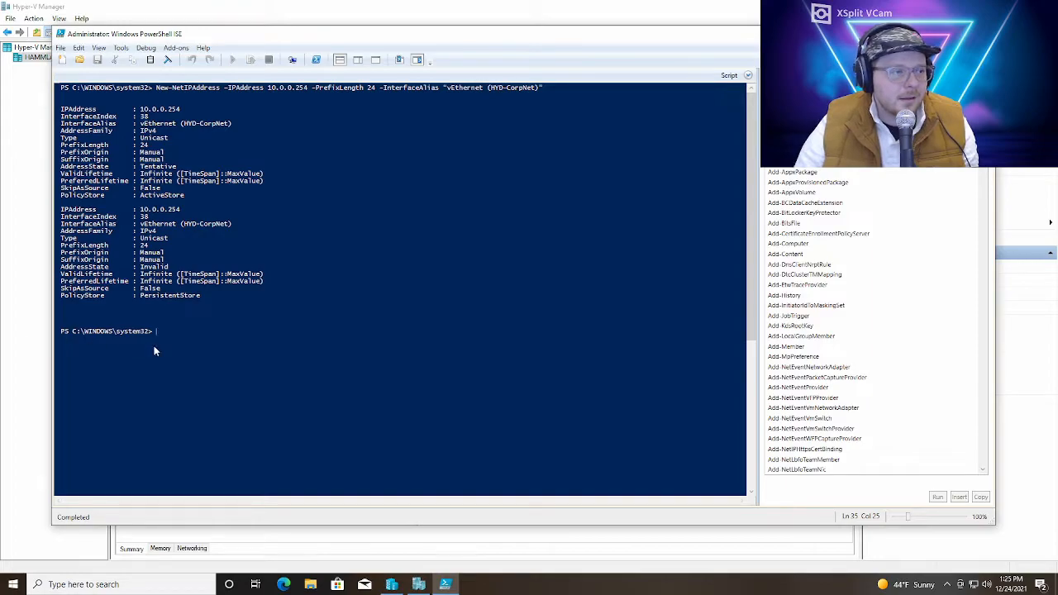
{"action": "type", "text": "New-NetNat -Name HYD-CorpNetNATNetwork -InternalIPInterfaceAddressPrefix 10.0.0.0/24"}
{"action": "key", "text": "Return"}
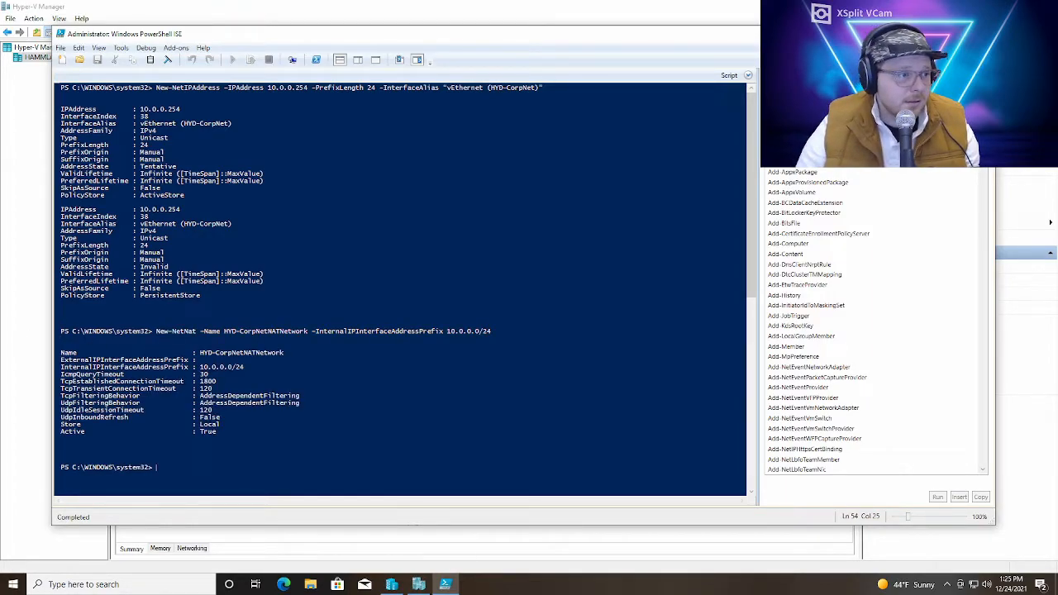
{"action": "left_click", "coordinate": [431, 389]}
{"action": "scroll", "coordinate": [431, 347], "scroll_direction": "down", "scroll_amount": 1}
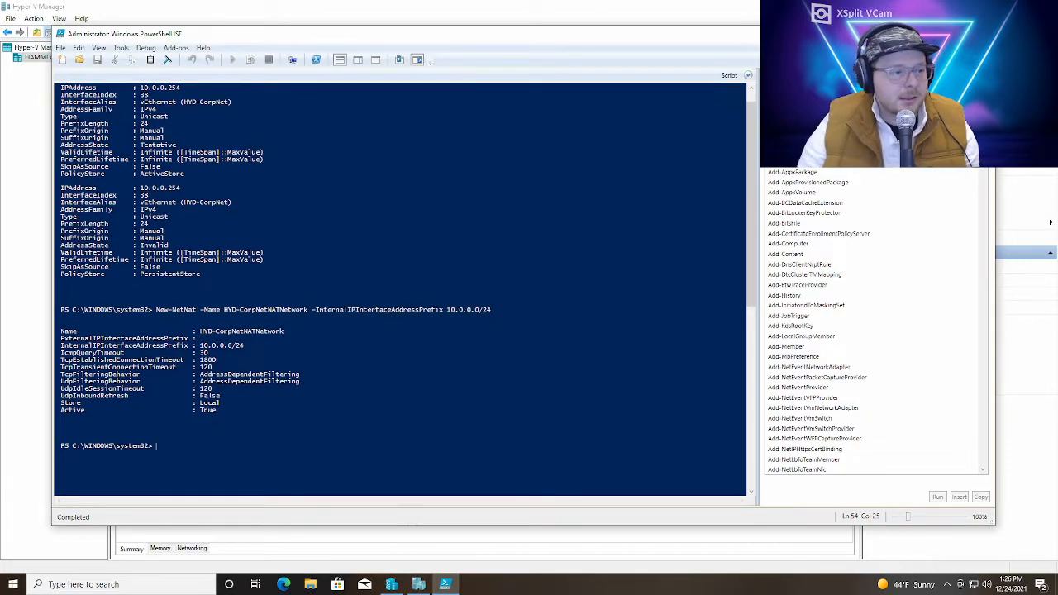
{"action": "scroll", "coordinate": [275, 267], "scroll_direction": "down", "scroll_amount": 1}
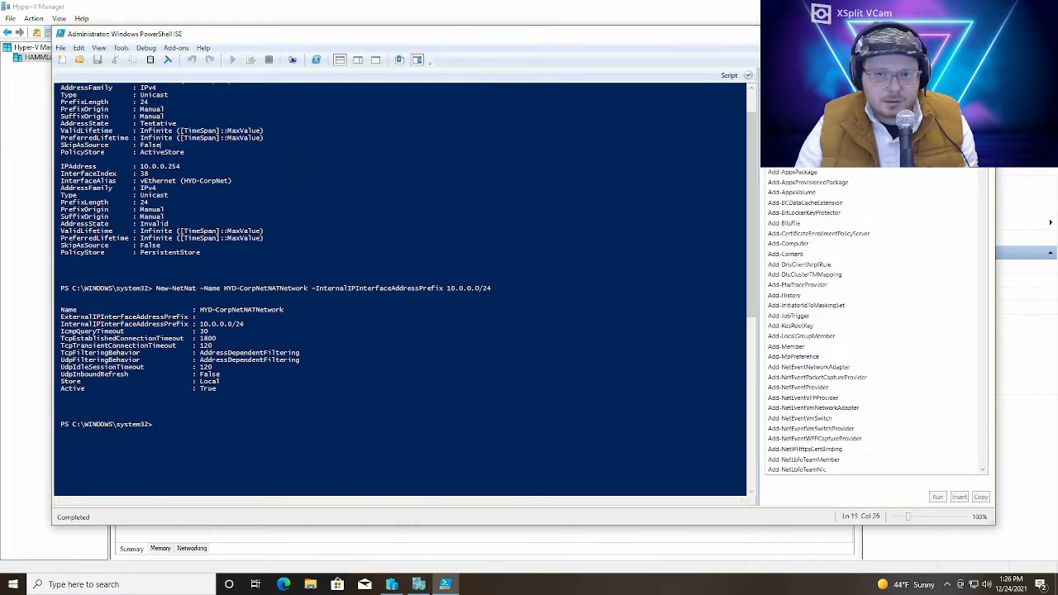
{"action": "scroll", "coordinate": [401, 290], "scroll_direction": "up", "scroll_amount": 2}
{"action": "scroll", "coordinate": [401, 289], "scroll_direction": "down", "scroll_amount": 13}
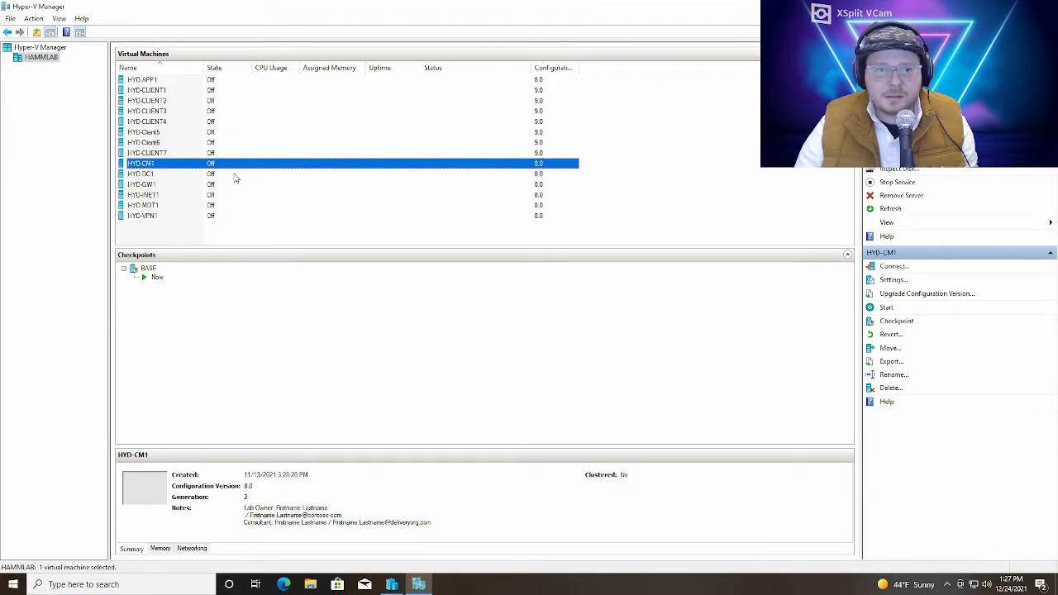
Open a connection to the HYD-DC1 virtual machine, start it and connect at the offered display size
{"action": "double_click", "coordinate": [235, 174]}
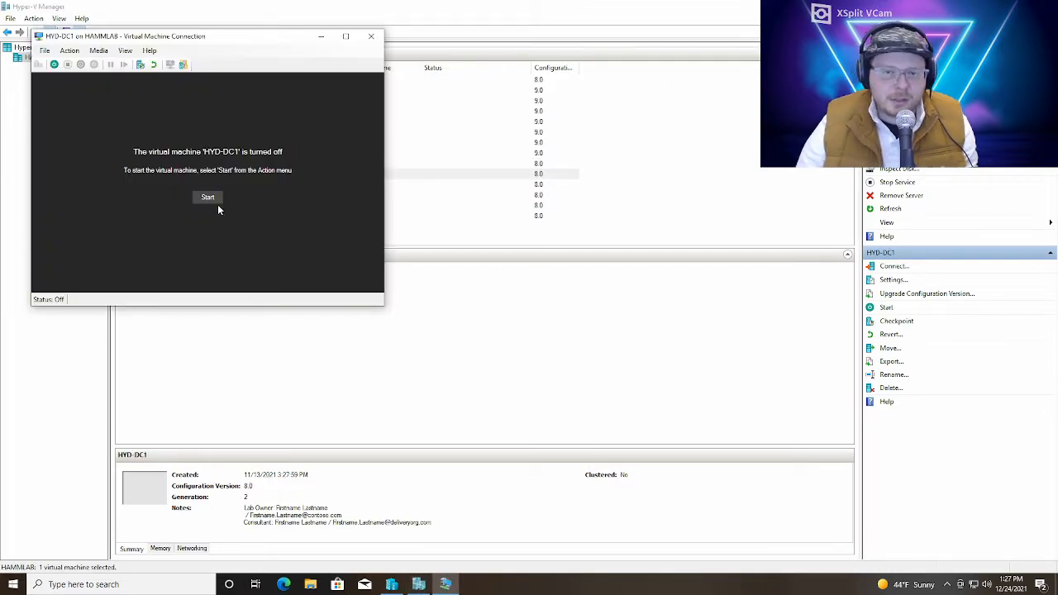
{"action": "left_click", "coordinate": [209, 199]}
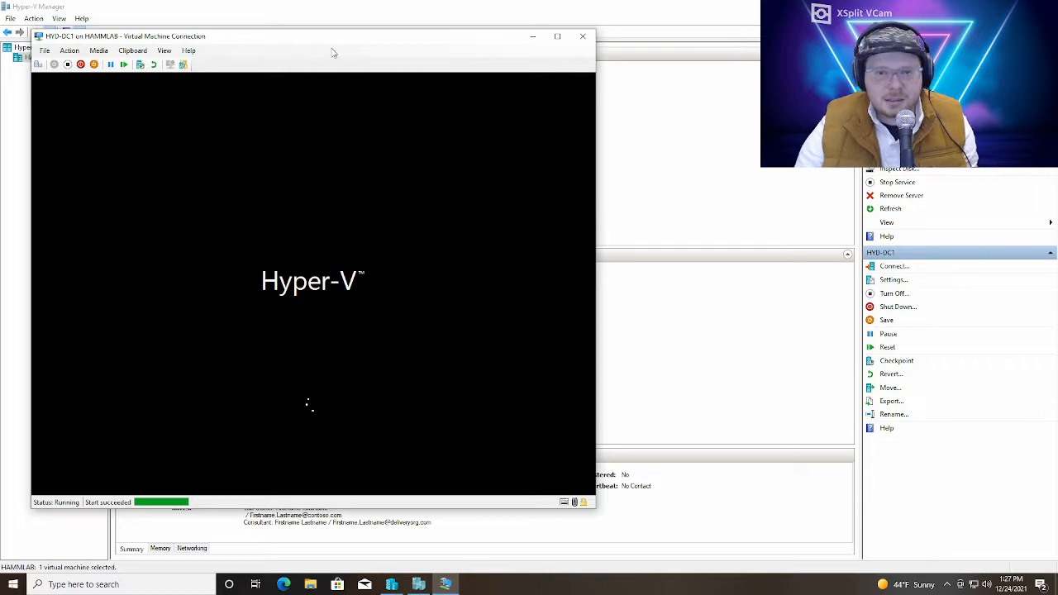
{"action": "left_click_drag", "start_coordinate": [325, 42], "coordinate": [640, 26]}
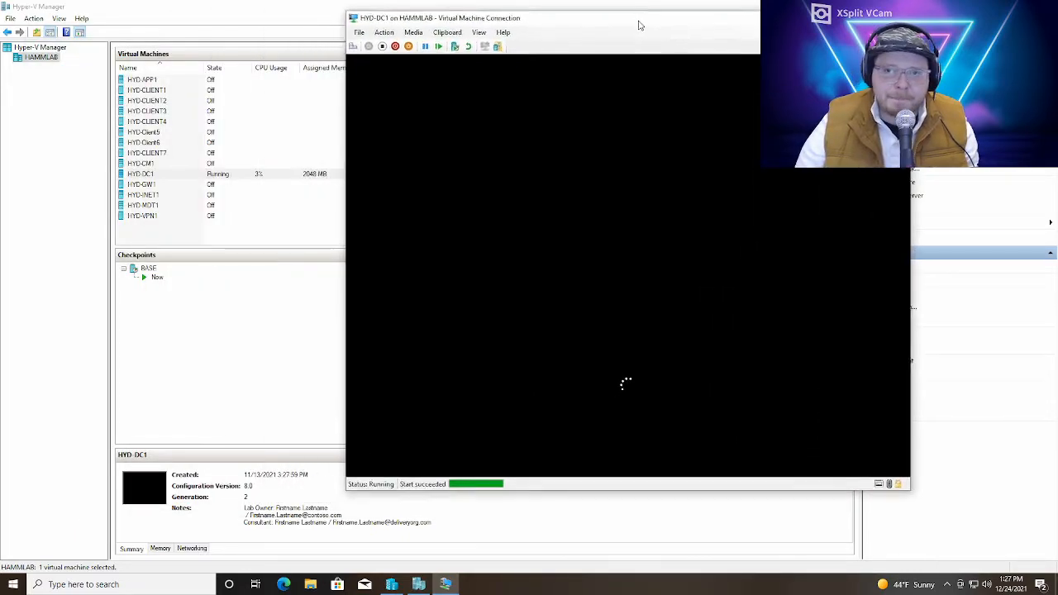
{"action": "left_click", "coordinate": [654, 295]}
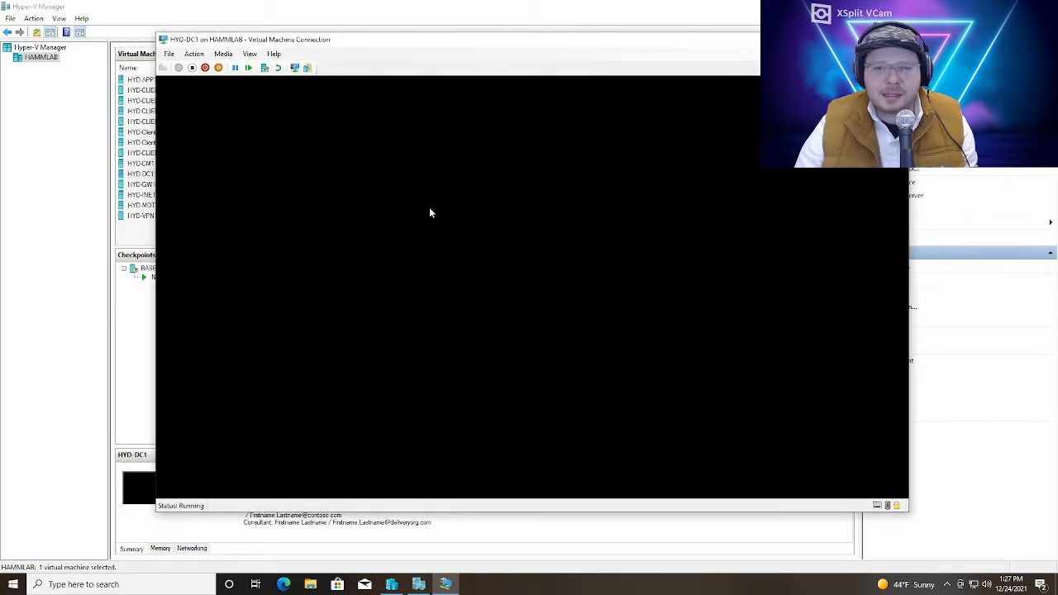
Write out the lab account password as plain text in the host's Windows search and dismiss the search
{"action": "key", "text": "super"}
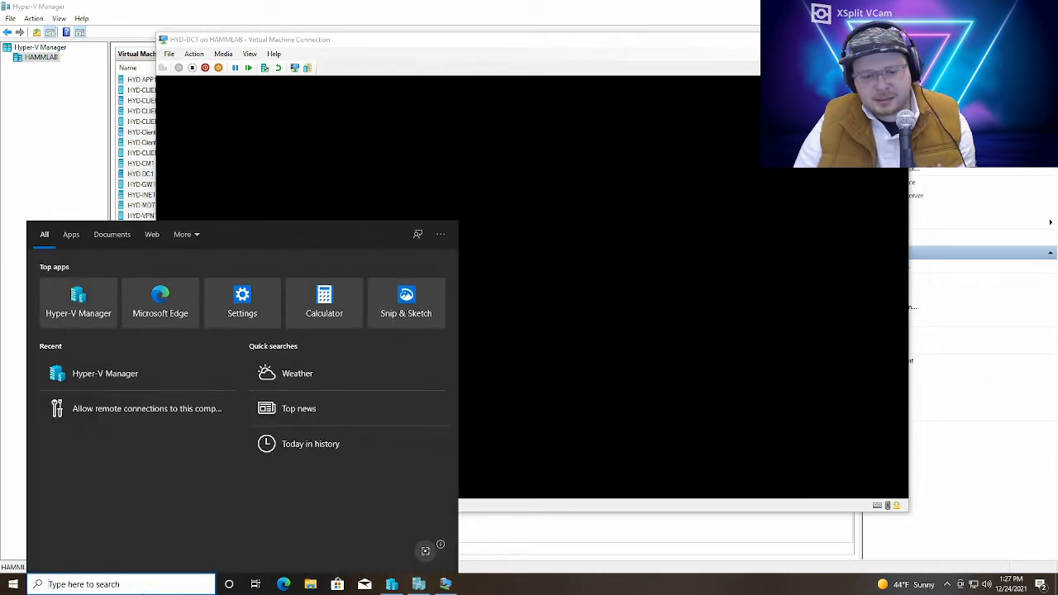
{"action": "type", "text": "p"}
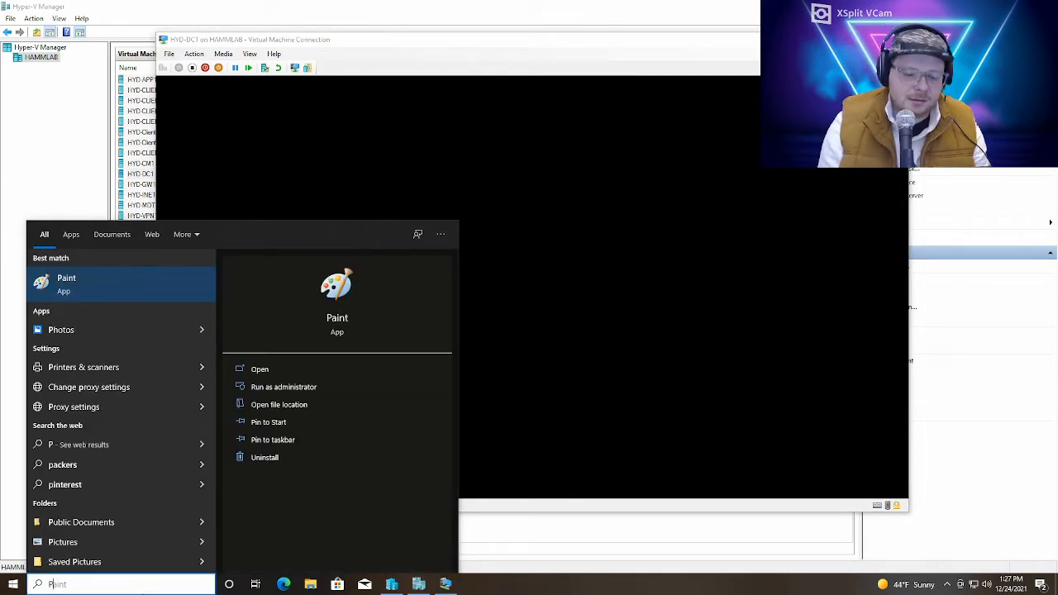
{"action": "type", "text": "@"}
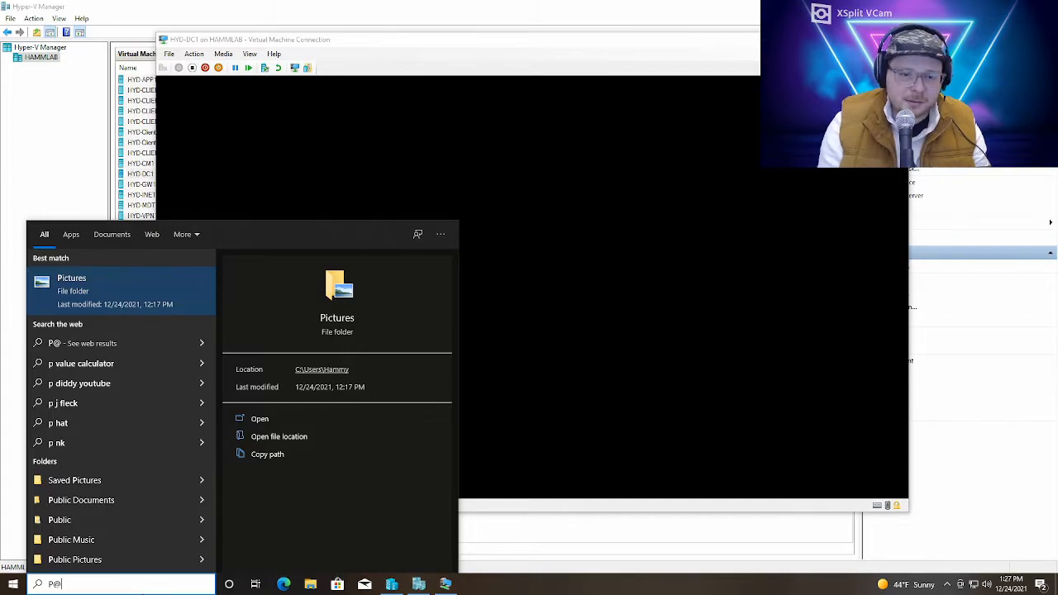
{"action": "type", "text": "ssw"}
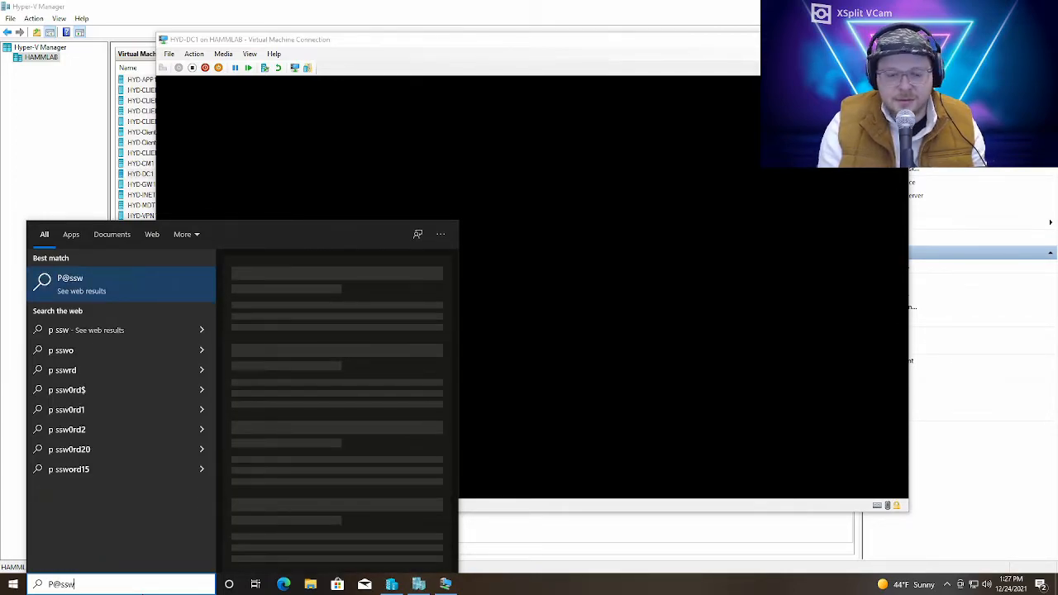
{"action": "type", "text": "0rd"}
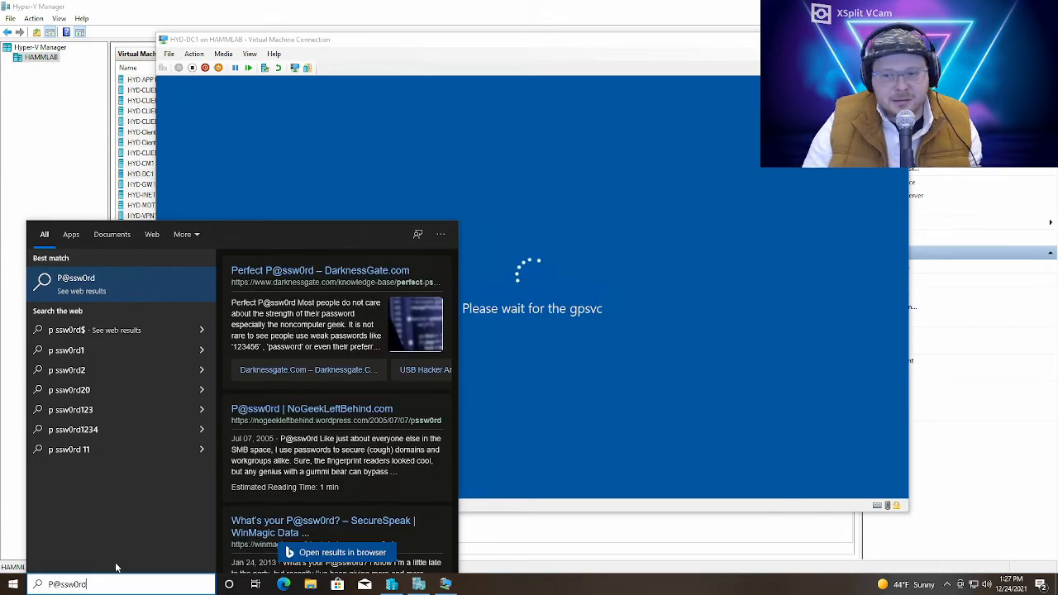
{"action": "left_click", "coordinate": [538, 42]}
Move the HYD-DC1 window aside, open a connection to the HYD-CM1 virtual machine and start it
{"action": "left_click_drag", "start_coordinate": [538, 43], "coordinate": [630, 34]}
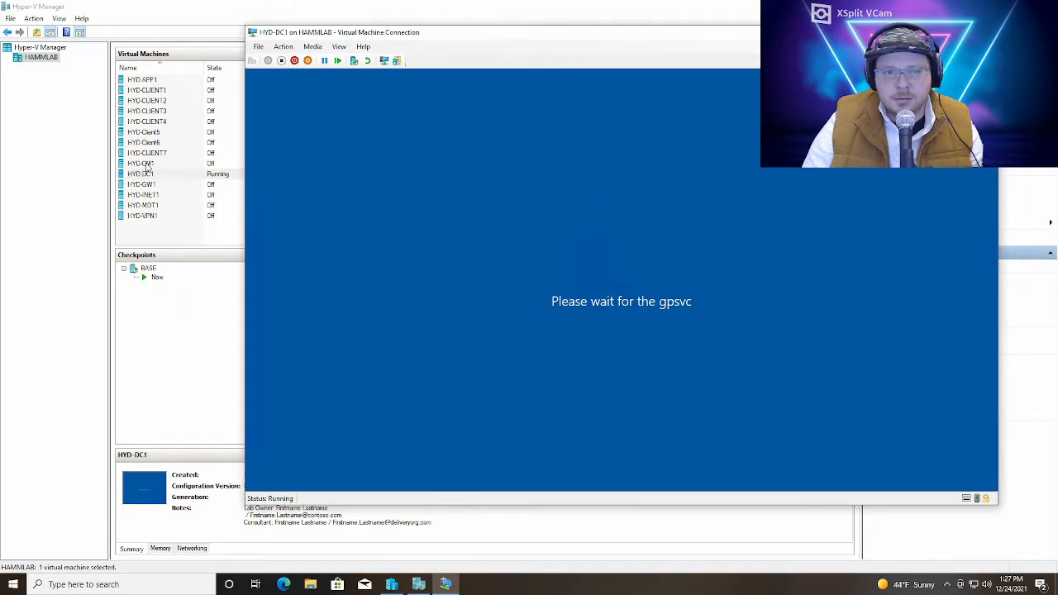
{"action": "double_click", "coordinate": [147, 164]}
{"action": "left_click", "coordinate": [203, 199]}
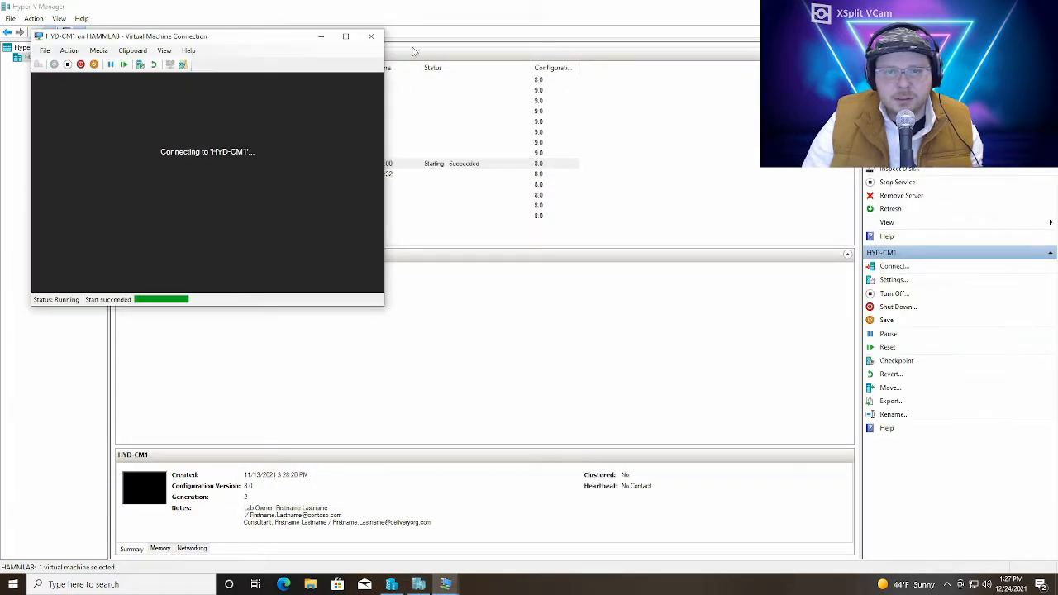
{"action": "left_click", "coordinate": [428, 19]}
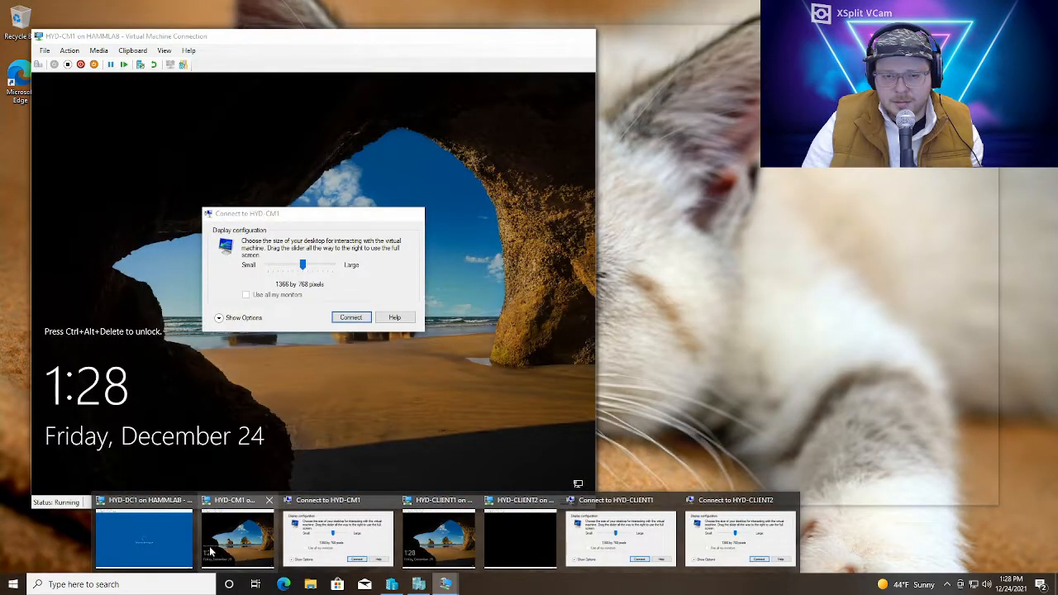
Connect to HYD-CM1 at the offered display size and sign in as CORP\LabAdmin with the account password
{"action": "left_click", "coordinate": [210, 549]}
{"action": "left_click", "coordinate": [350, 317]}
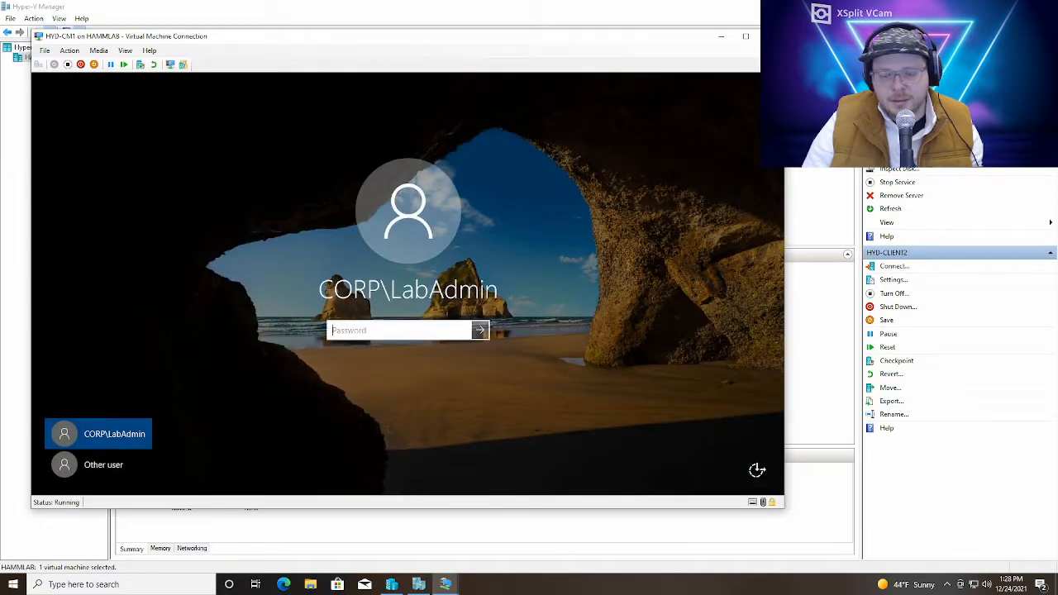
{"action": "type", "text": "P@ssw0"}
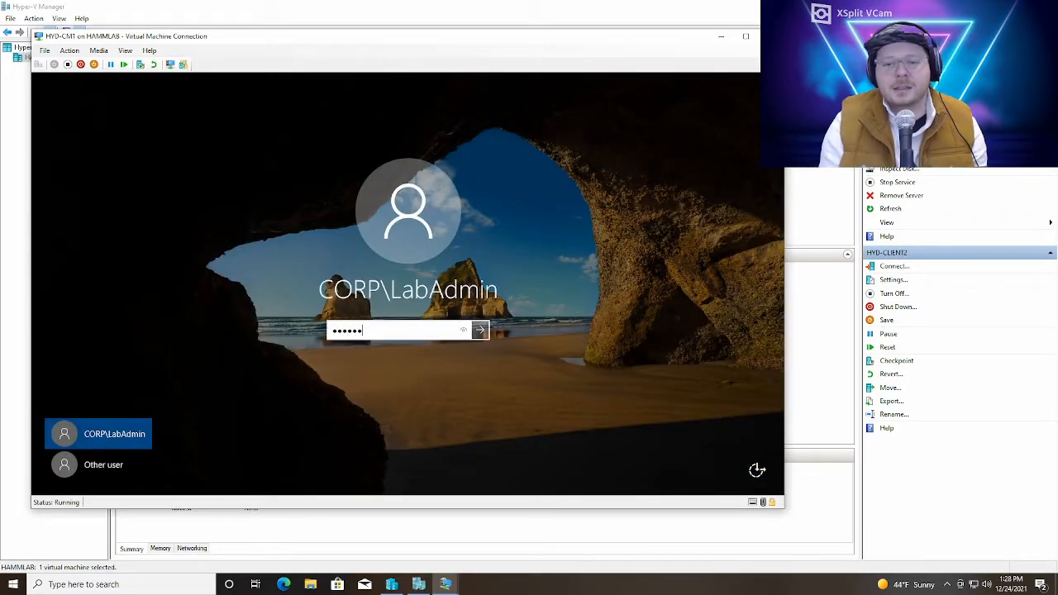
{"action": "type", "text": "rd"}
{"action": "key", "text": "Return"}
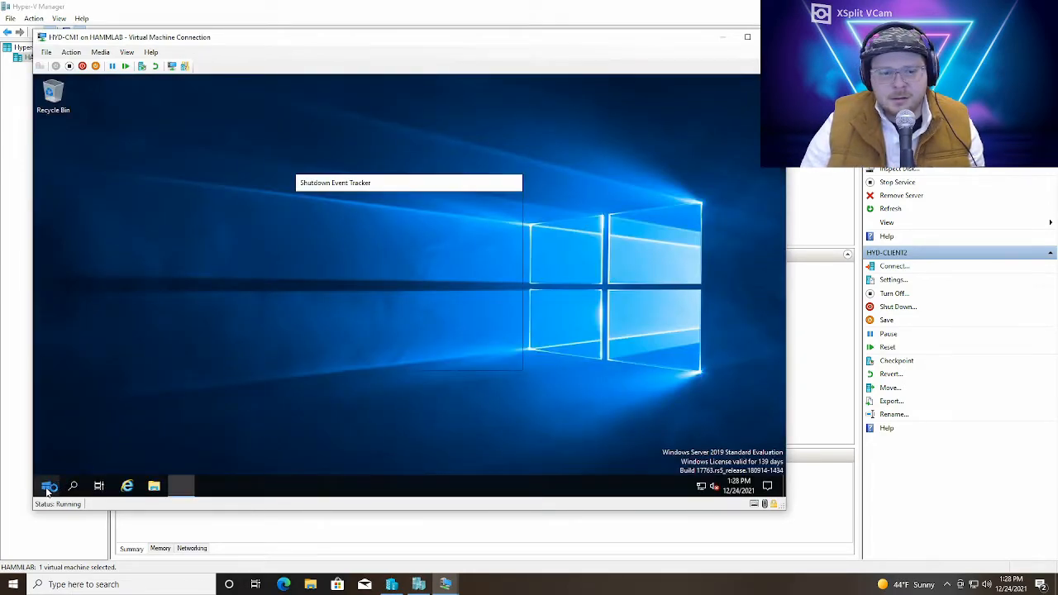
Find Windows Update by searching for update inside HYD-CM1 and start installing the pending updates
{"action": "left_click", "coordinate": [47, 486]}
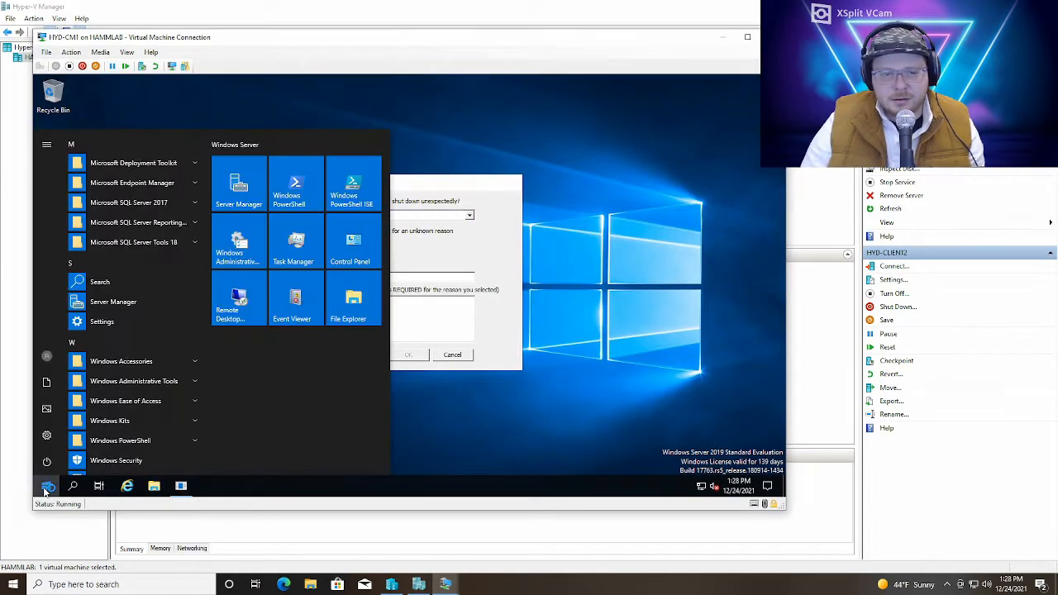
{"action": "type", "text": "update"}
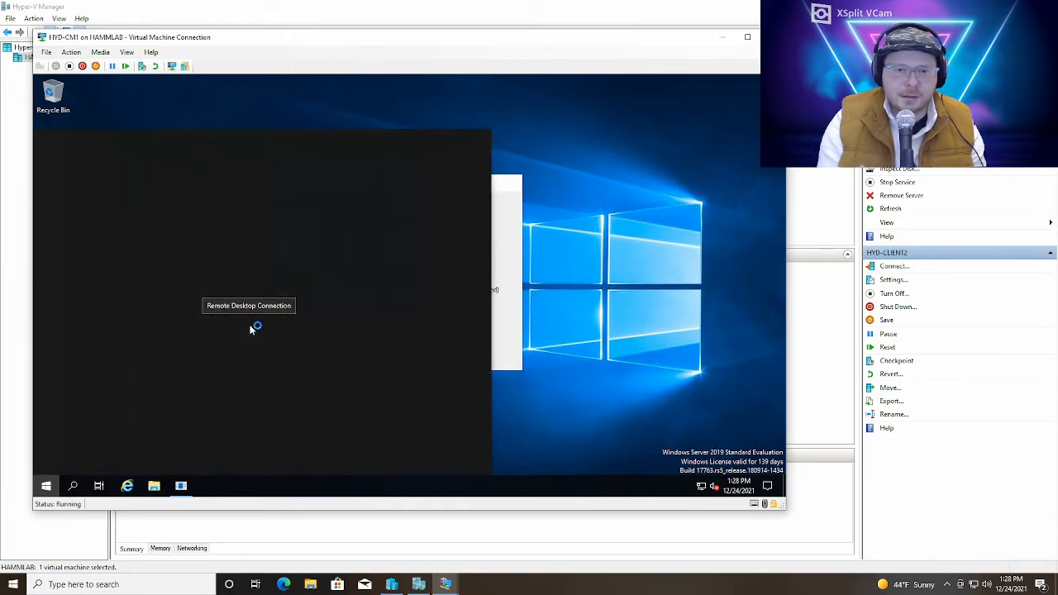
{"action": "key", "text": "Return"}
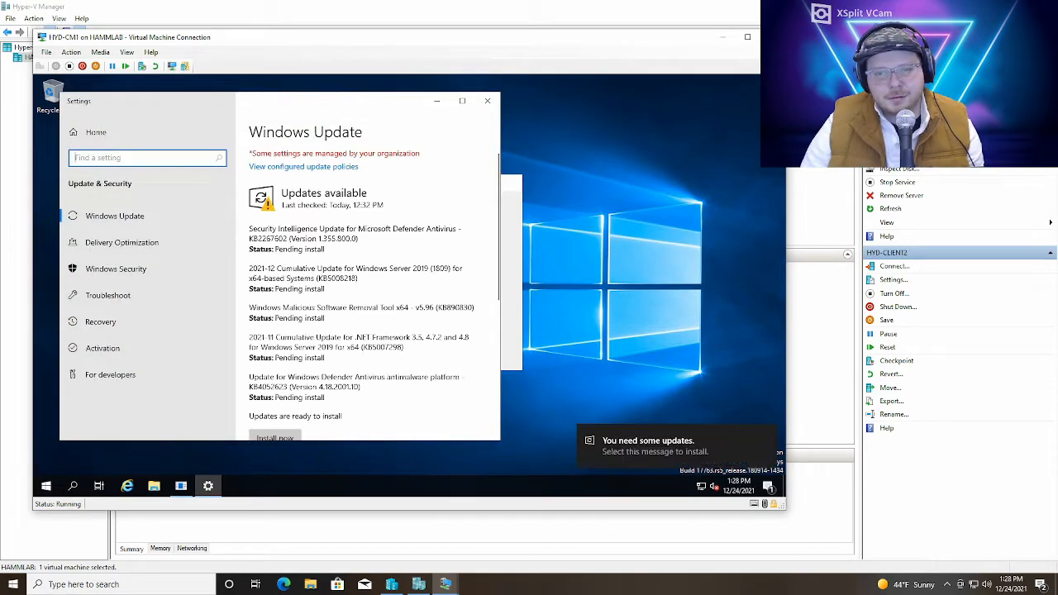
{"action": "scroll", "coordinate": [370, 276], "scroll_direction": "down", "scroll_amount": 3}
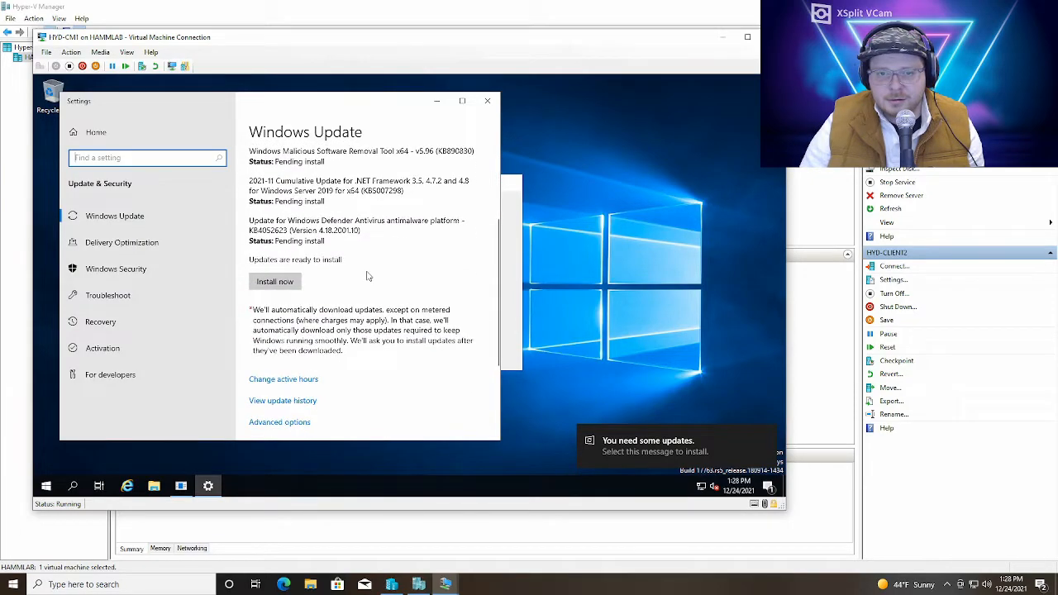
{"action": "left_click", "coordinate": [275, 282]}
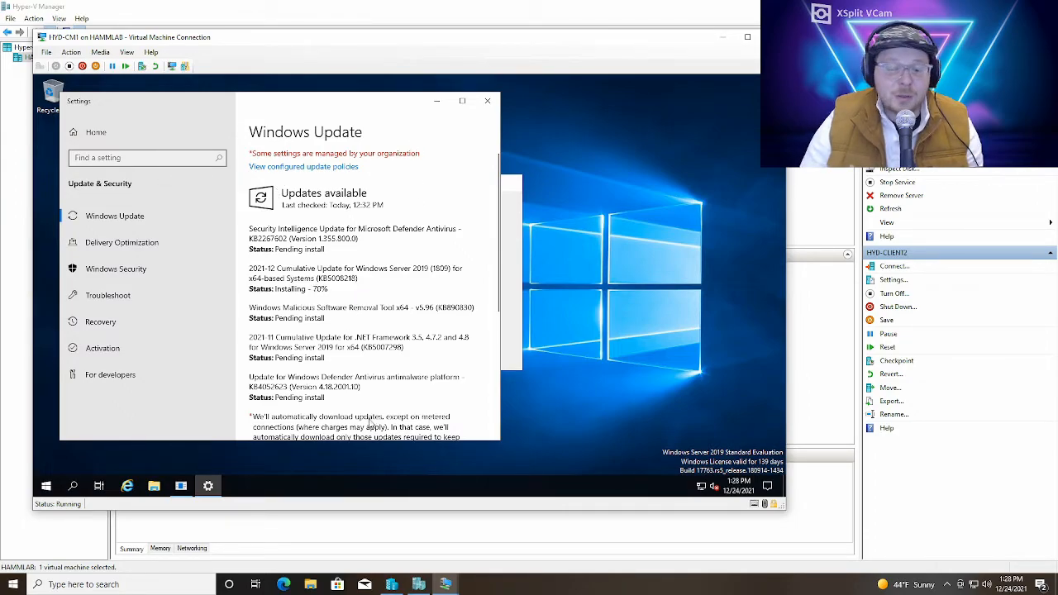
Switch to the HYD-DC1 virtual machine window and sign in with the lab account password
{"action": "left_click", "coordinate": [443, 585]}
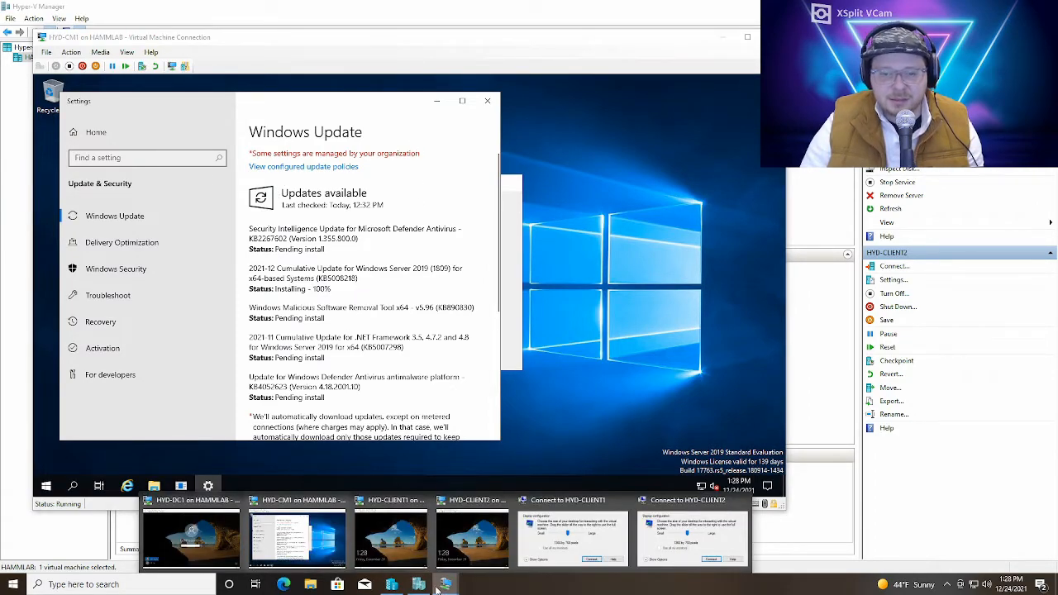
{"action": "left_click", "coordinate": [230, 557]}
{"action": "type", "text": "••••••••"}
{"action": "key", "text": "Return"}
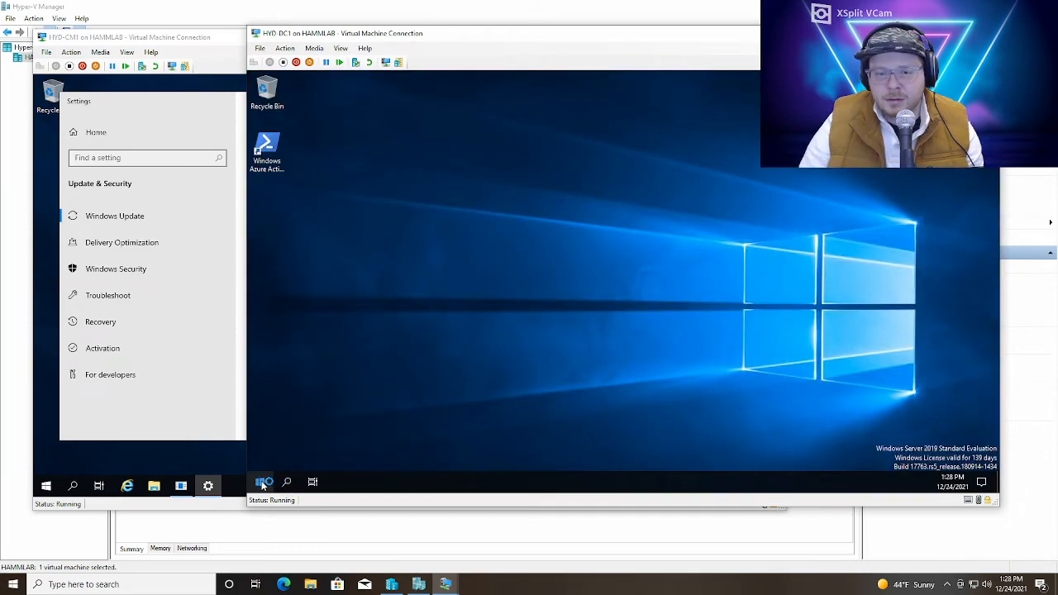
Search for update inside HYD-DC1 and allow the machine to be discoverable on its network
{"action": "left_click", "coordinate": [263, 486]}
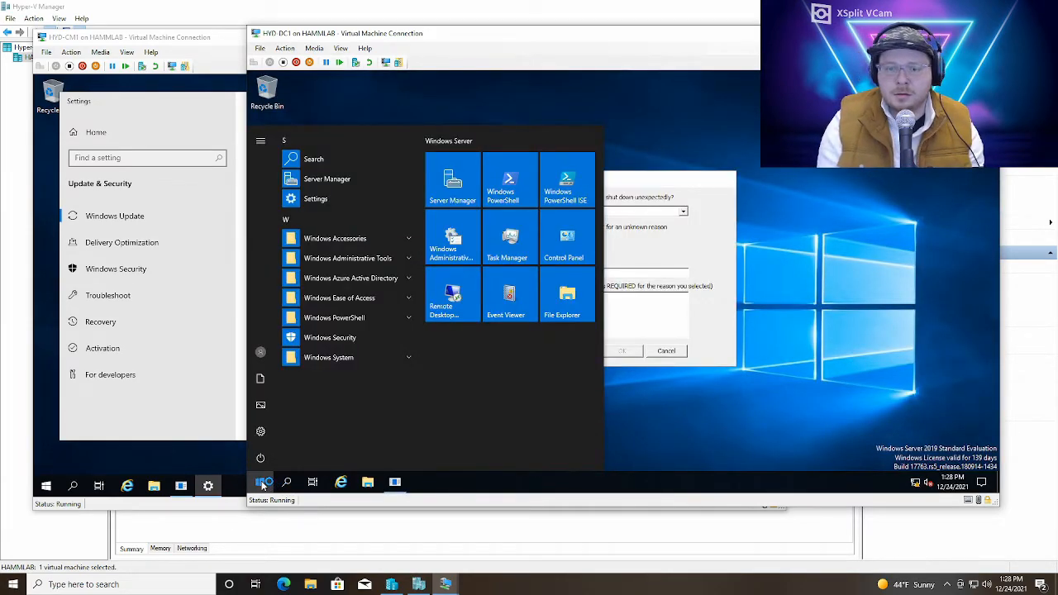
{"action": "type", "text": "update"}
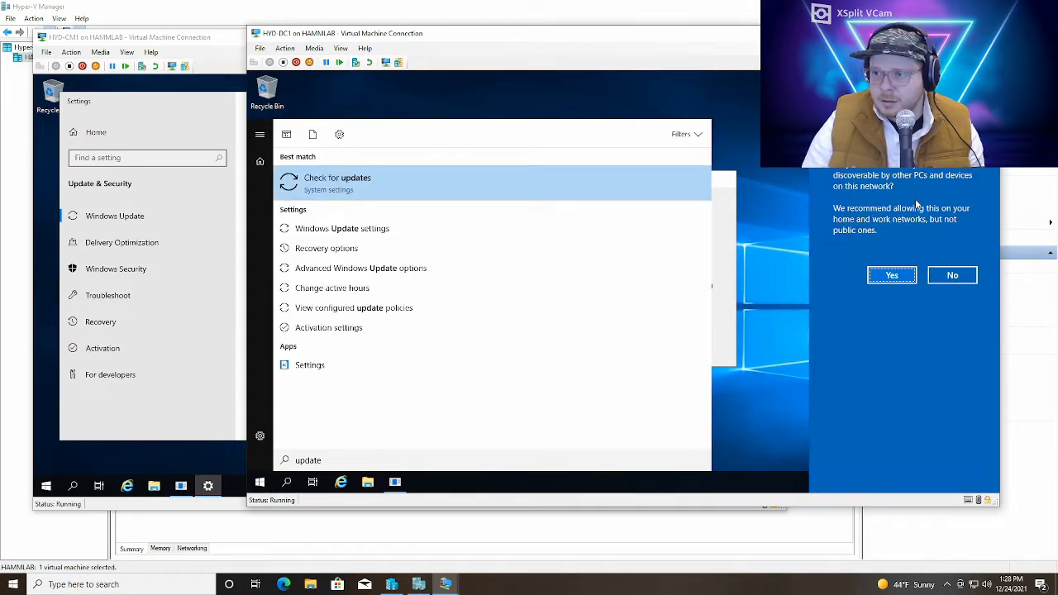
{"action": "left_click", "coordinate": [893, 274]}
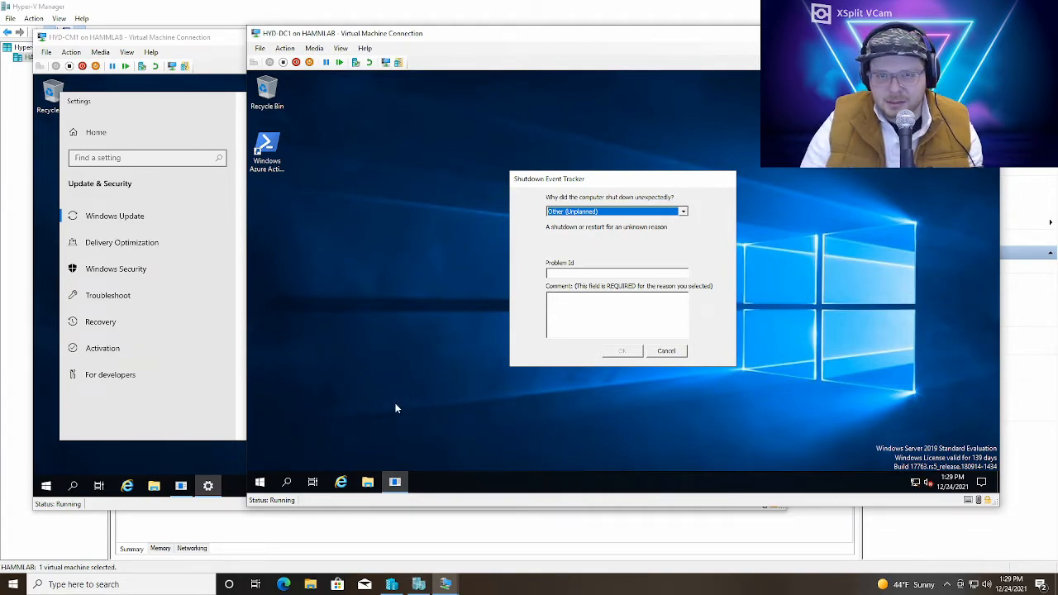
Find Windows Update by searching for update inside HYD-DC1 and start installing the available updates
{"action": "left_click", "coordinate": [262, 483]}
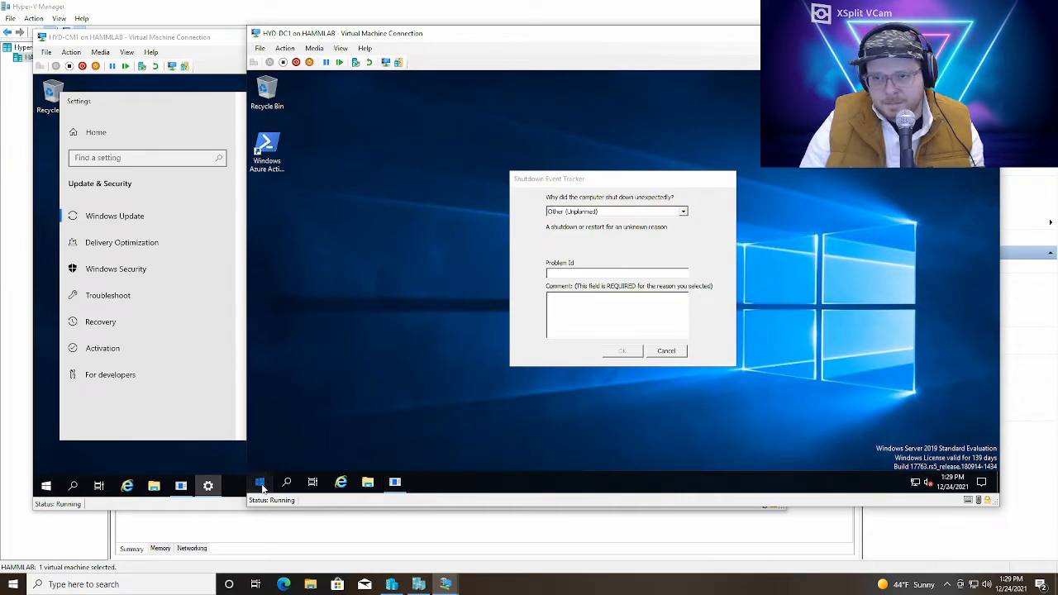
{"action": "type", "text": "updARTE"}
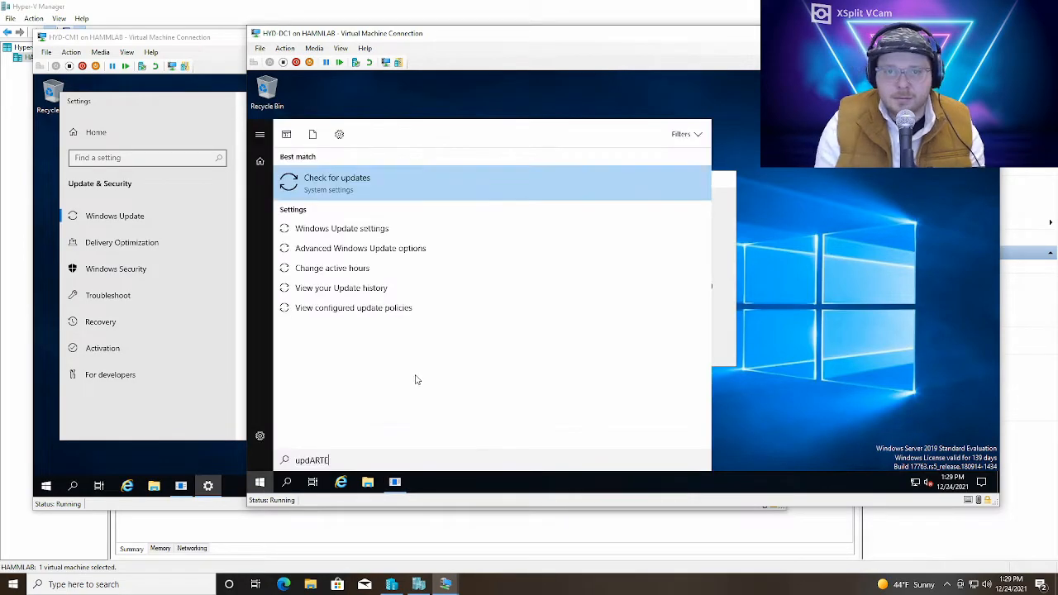
{"action": "key", "text": "Caps_Lock"}
{"action": "key", "text": "BackSpace"}
{"action": "key", "text": "BackSpace"}
{"action": "key", "text": "BackSpace"}
{"action": "key", "text": "BackSpace"}
{"action": "type", "text": "ate"}
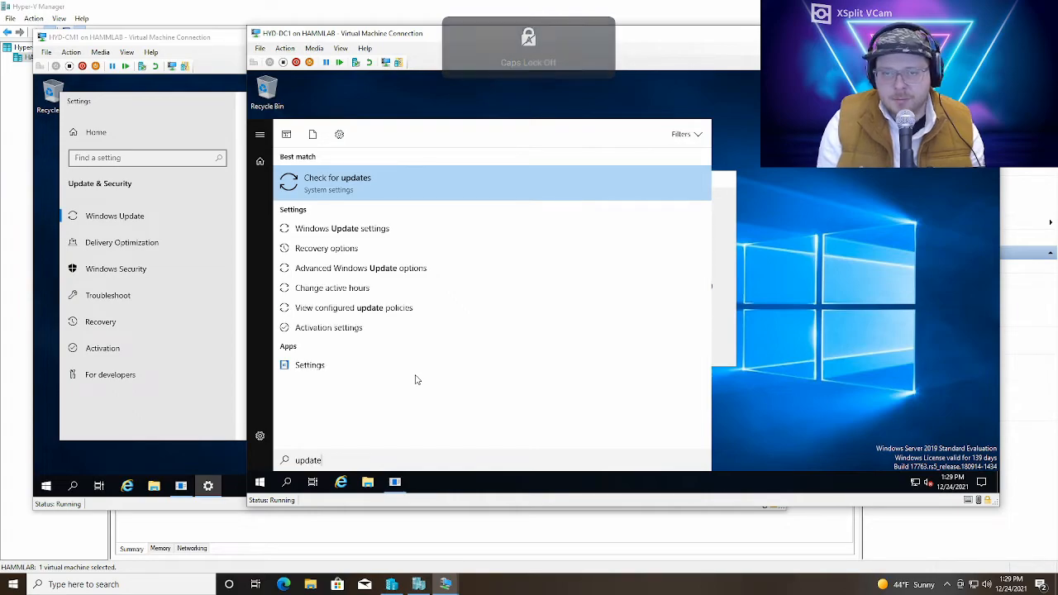
{"action": "key", "text": "Return"}
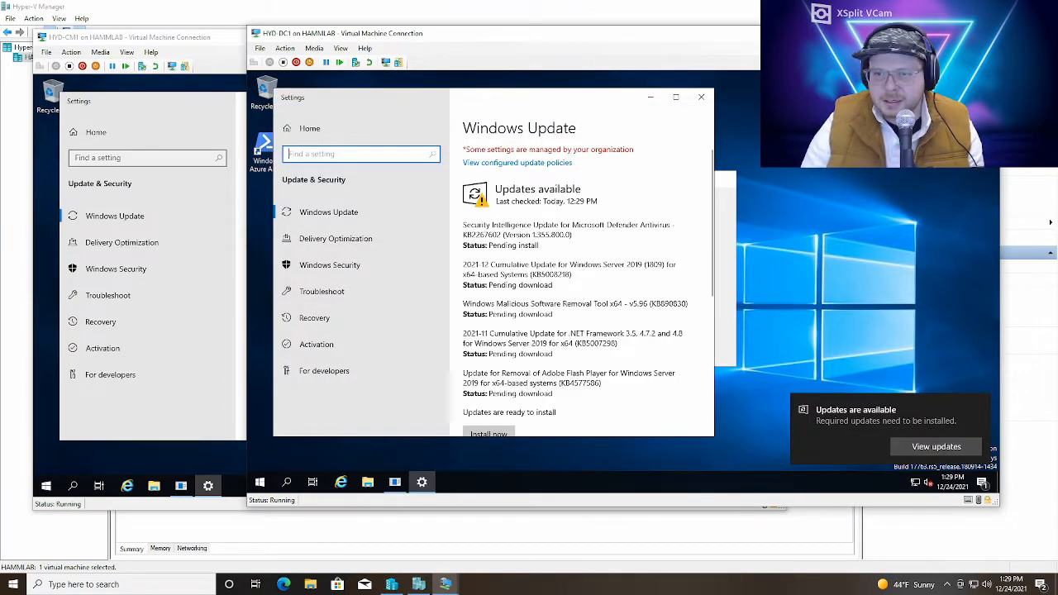
{"action": "scroll", "coordinate": [546, 323], "scroll_direction": "down", "scroll_amount": 3}
{"action": "left_click", "coordinate": [488, 230]}
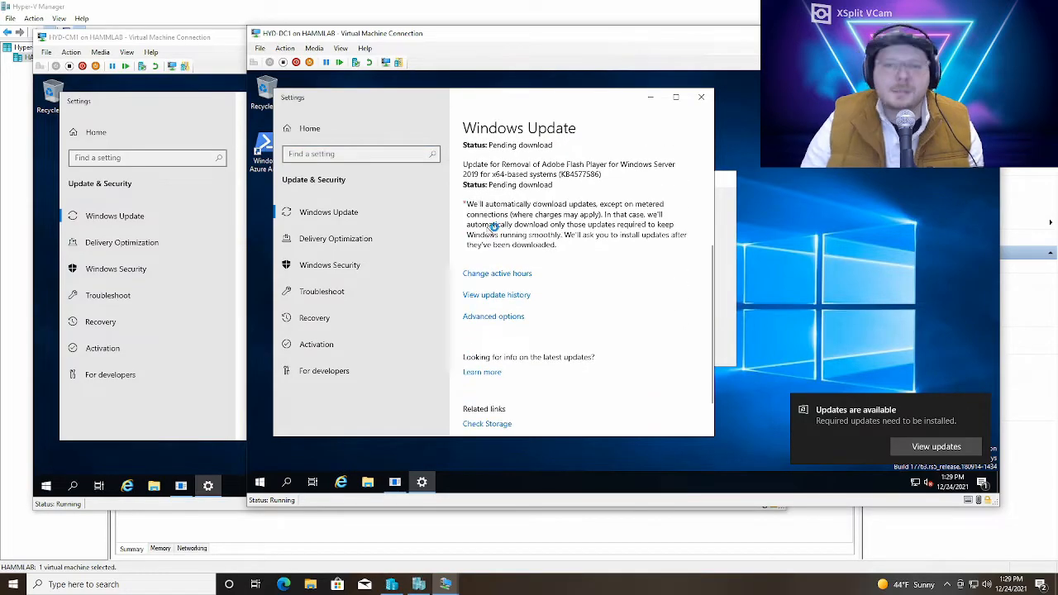
Check HYD-CM1's update progress, then examine the checkpoints of HYD-DC1 and HYD-CM1 in Hyper-V Manager
{"action": "left_click", "coordinate": [213, 41]}
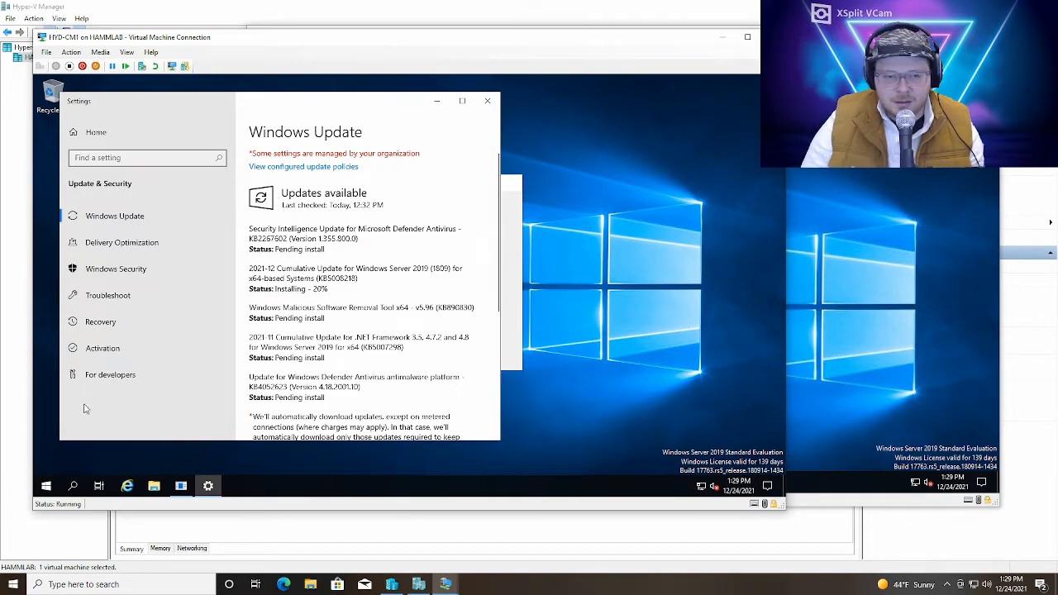
{"action": "left_click", "coordinate": [25, 352]}
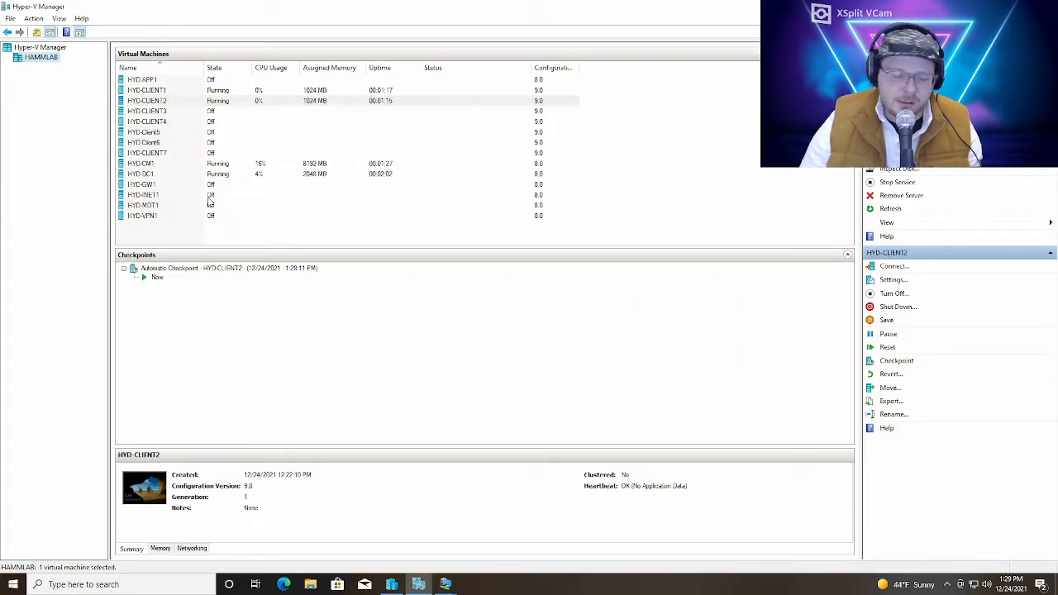
{"action": "left_click", "coordinate": [238, 175]}
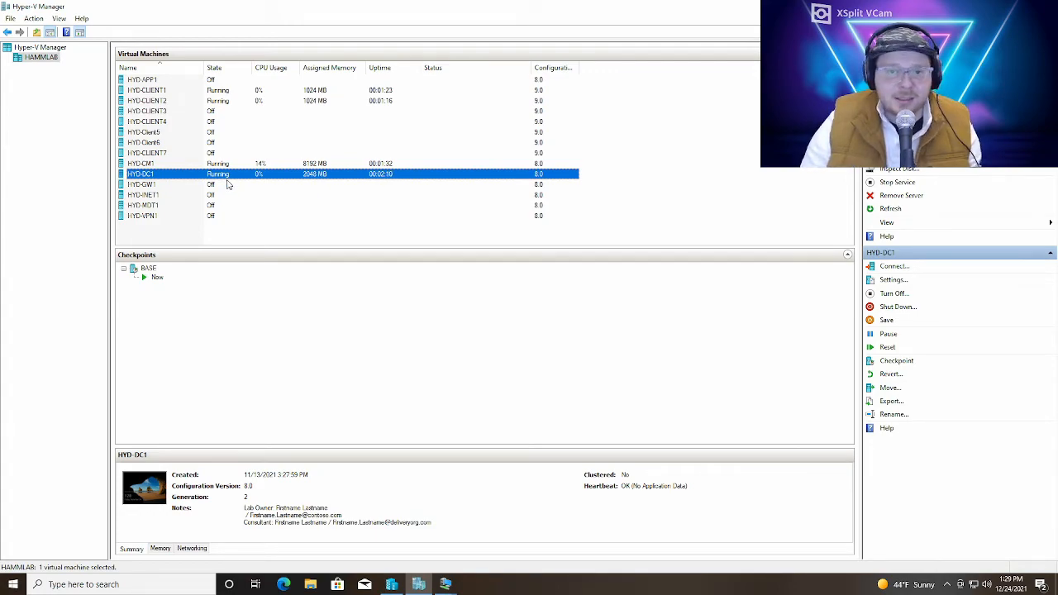
{"action": "right_click", "coordinate": [227, 165]}
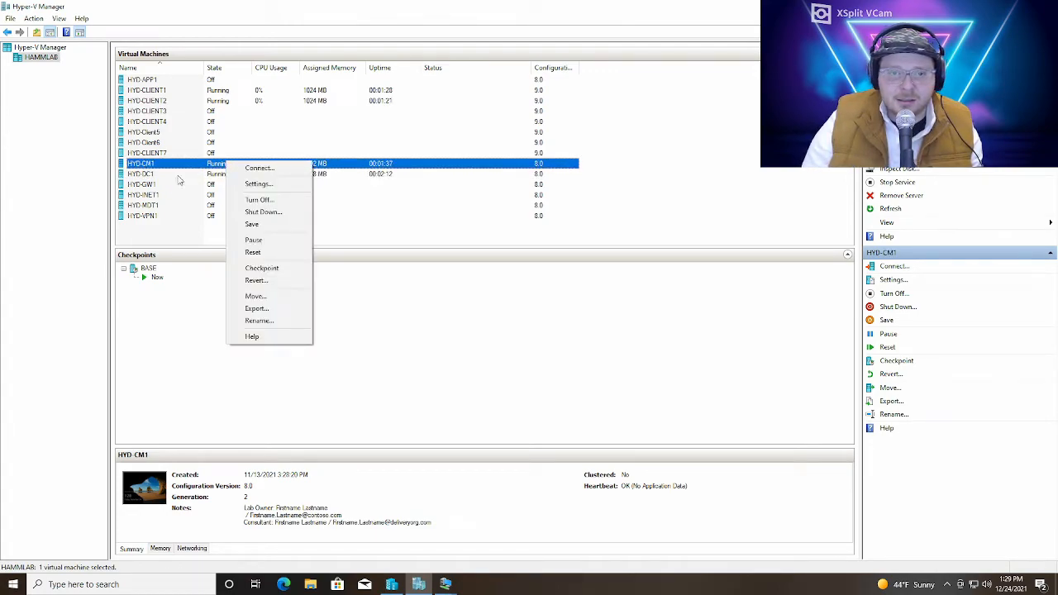
{"action": "left_click", "coordinate": [192, 273]}
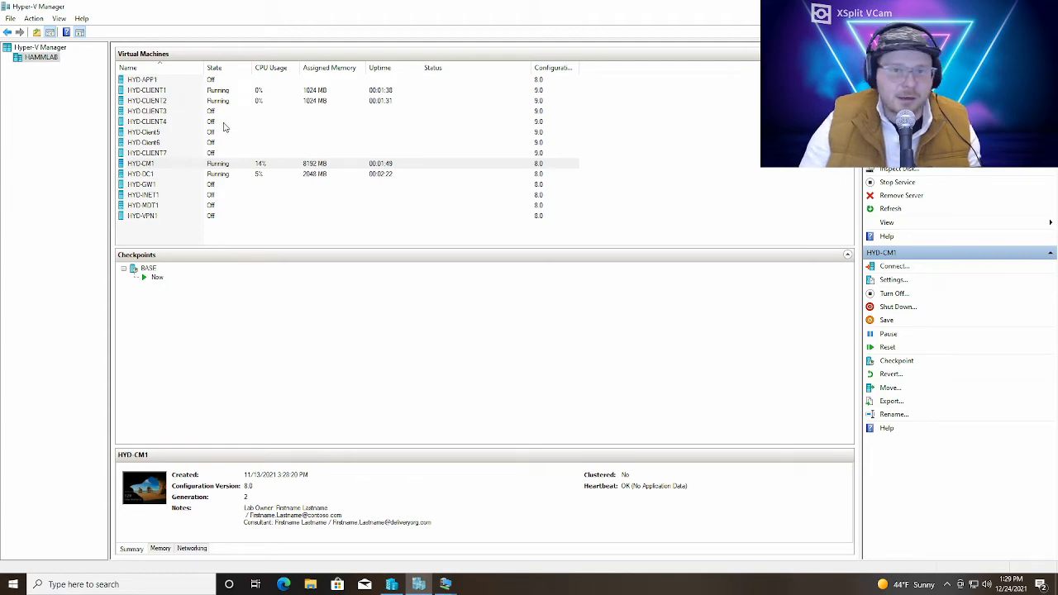
{"action": "left_click", "coordinate": [234, 165]}
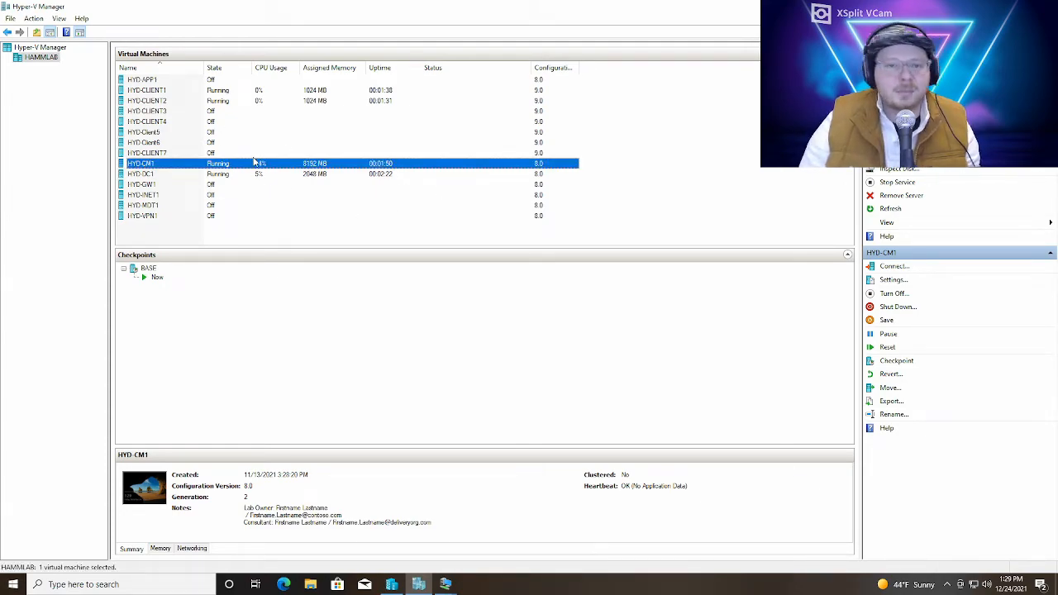
{"action": "left_click", "coordinate": [232, 175]}
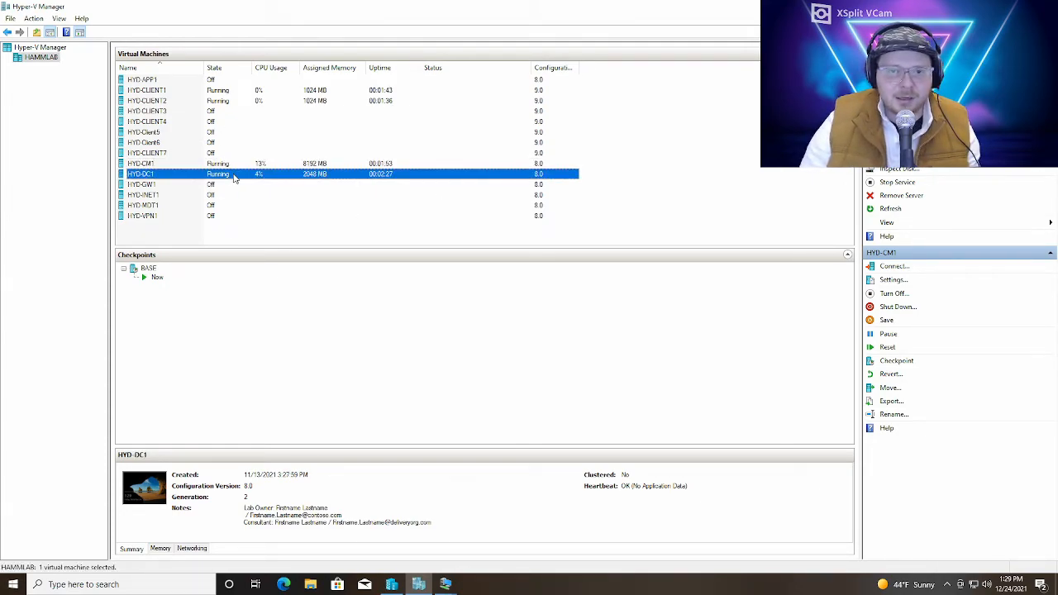
Examine the checkpoint and revert commands of HYD-CLIENT1 and its automatic checkpoint without reverting the machine
{"action": "right_click", "coordinate": [236, 91]}
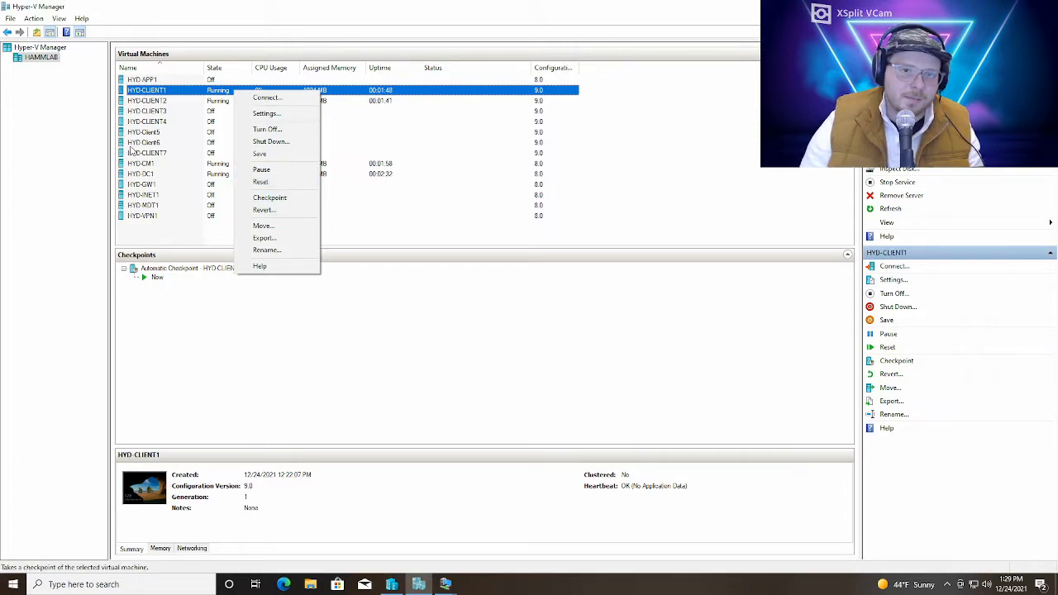
{"action": "left_click", "coordinate": [285, 213]}
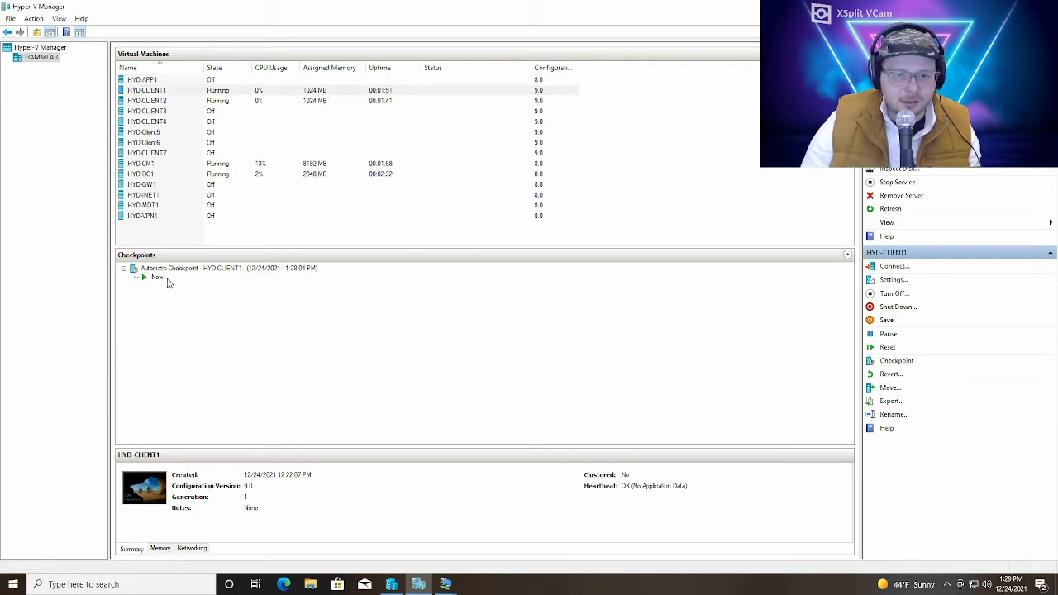
{"action": "left_click", "coordinate": [203, 272]}
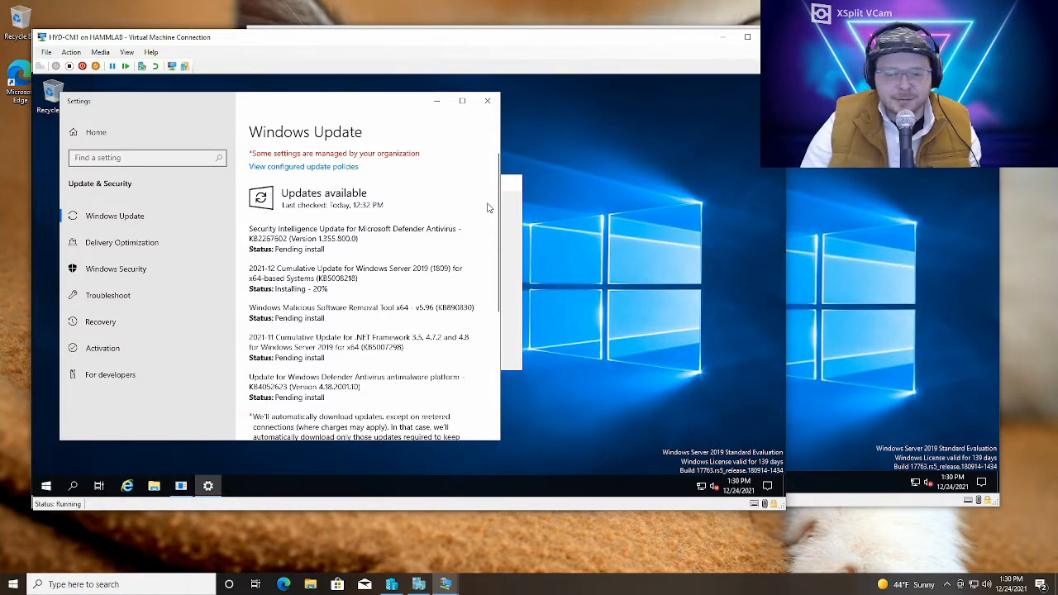
Read through the list of updates and their installation status inside HYD-CM1
{"action": "scroll", "coordinate": [421, 306], "scroll_direction": "down", "scroll_amount": 2}
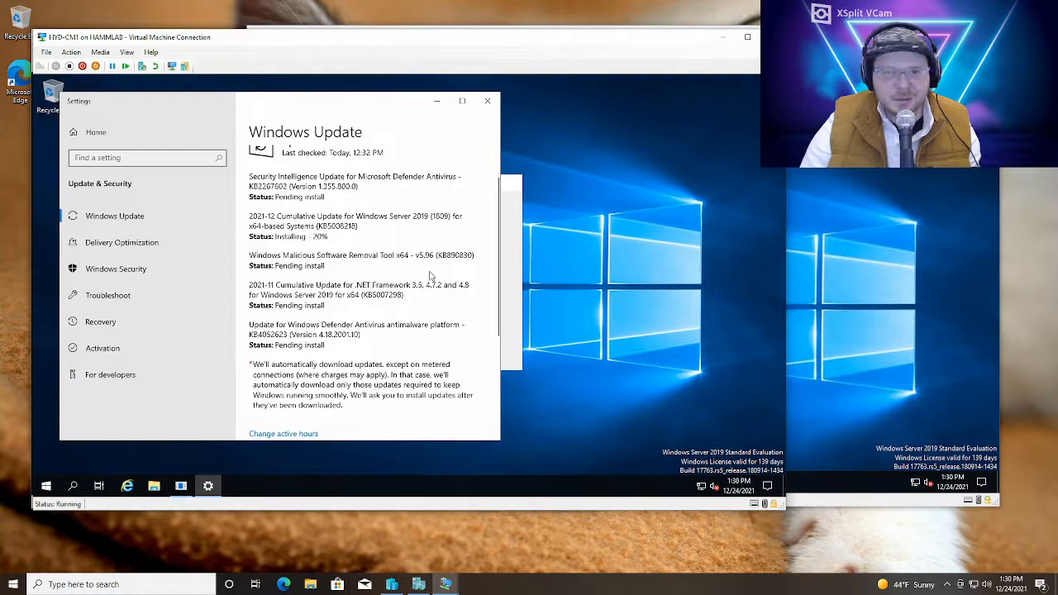